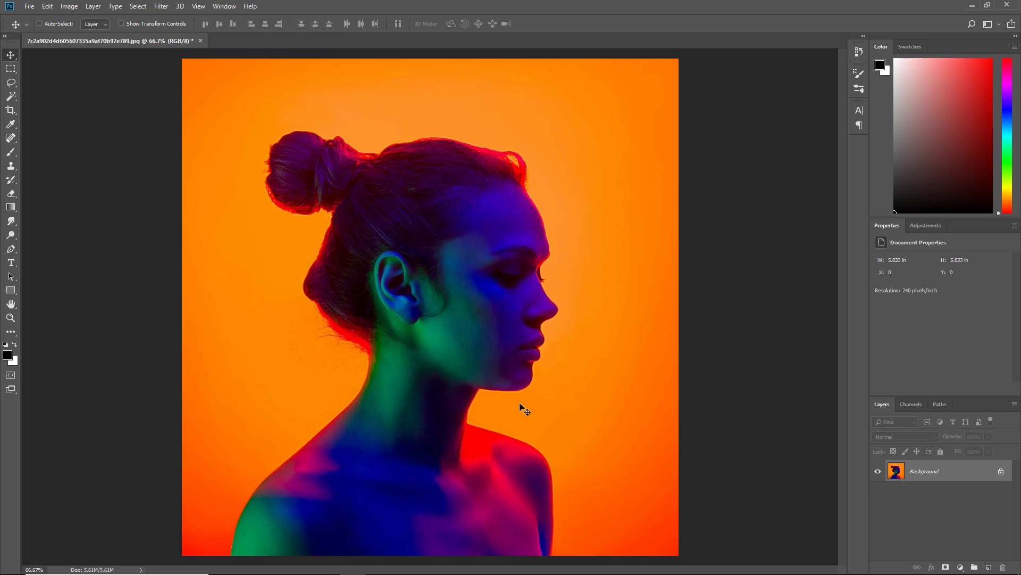
Copy the photo to Layer 1 and lasso loosely around the woman's head, bun, neck and shoulders
key("ctrl+j")
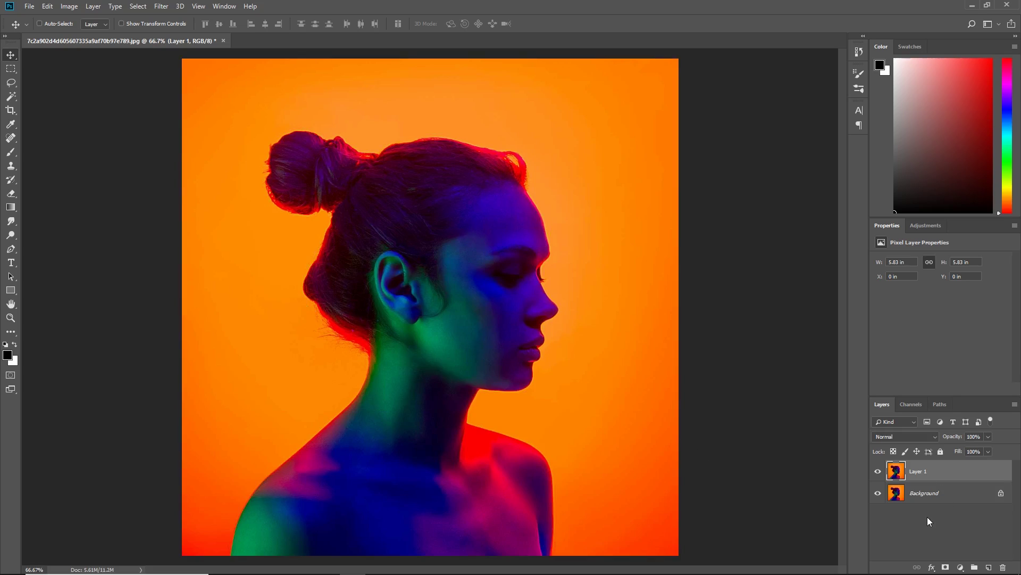
key("l")
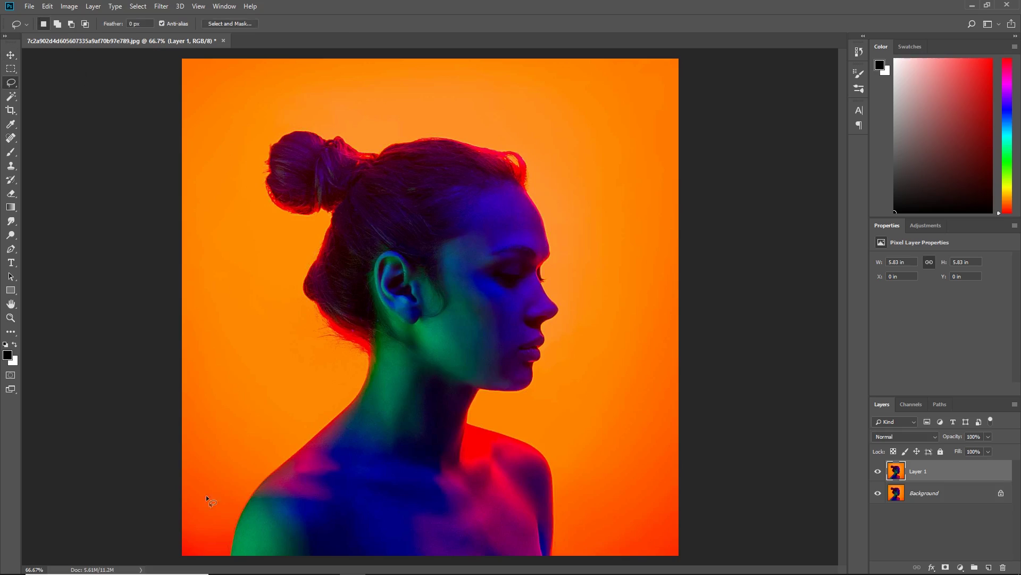
left_click_drag(222, 561, 247, 477)
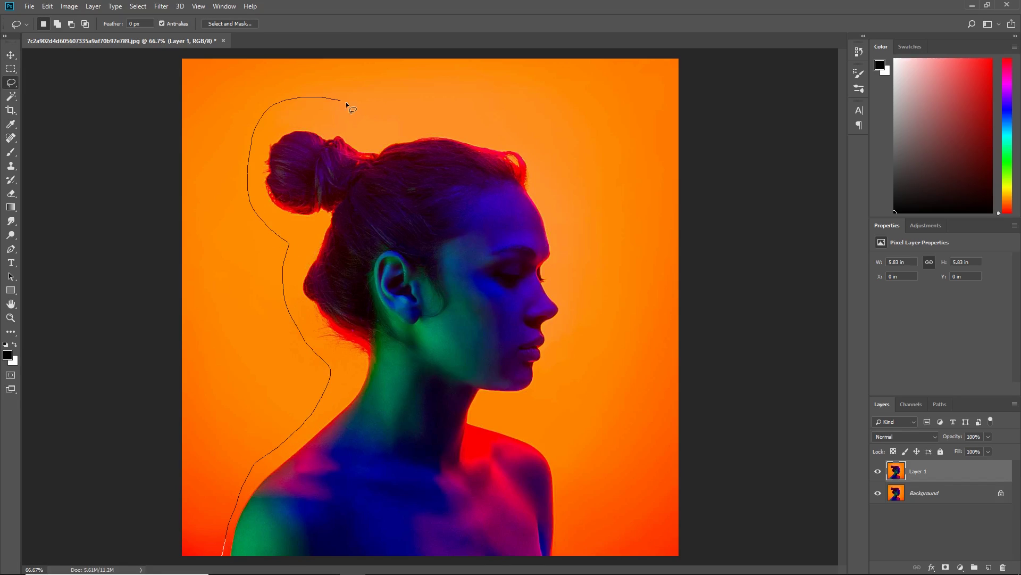
mouse_move(592, 316)
left_mouse_down()
mouse_move(577, 367)
mouse_move(510, 417)
mouse_move(567, 482)
mouse_move(572, 567)
left_mouse_up()
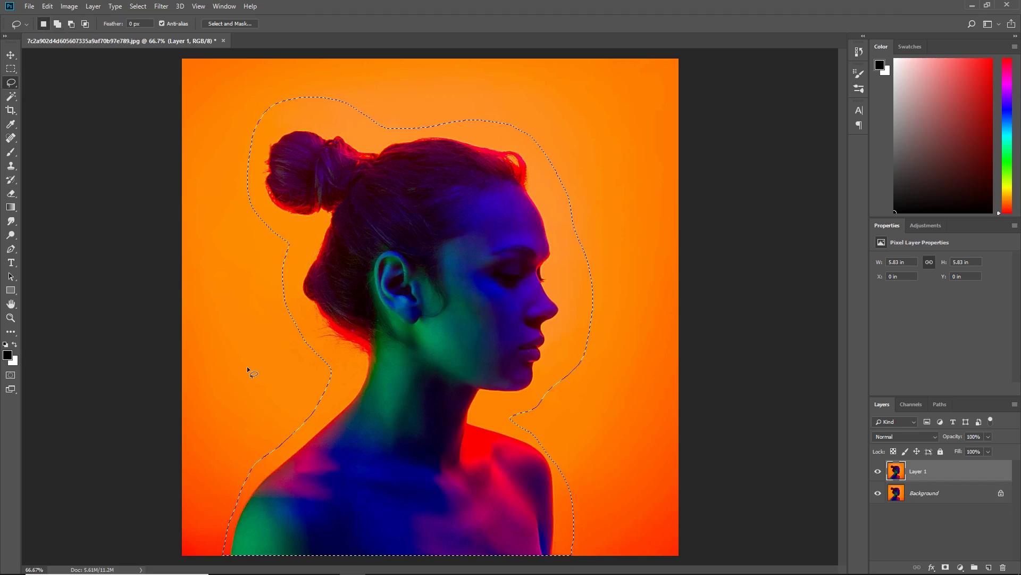
Fill the lasso selection on Layer 1 with Content-Aware contents, then deselect
left_click(47, 8)
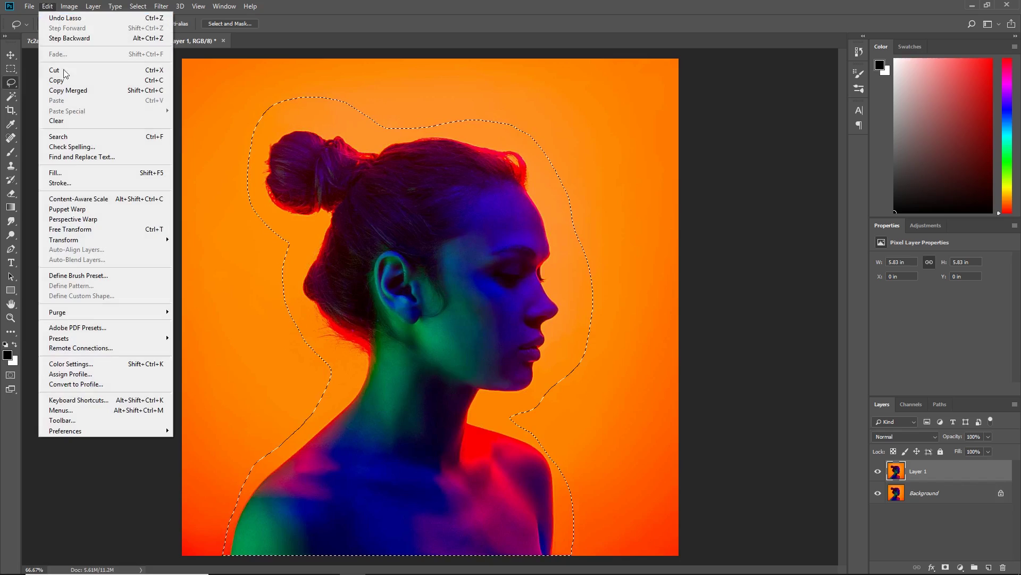
left_click(74, 171)
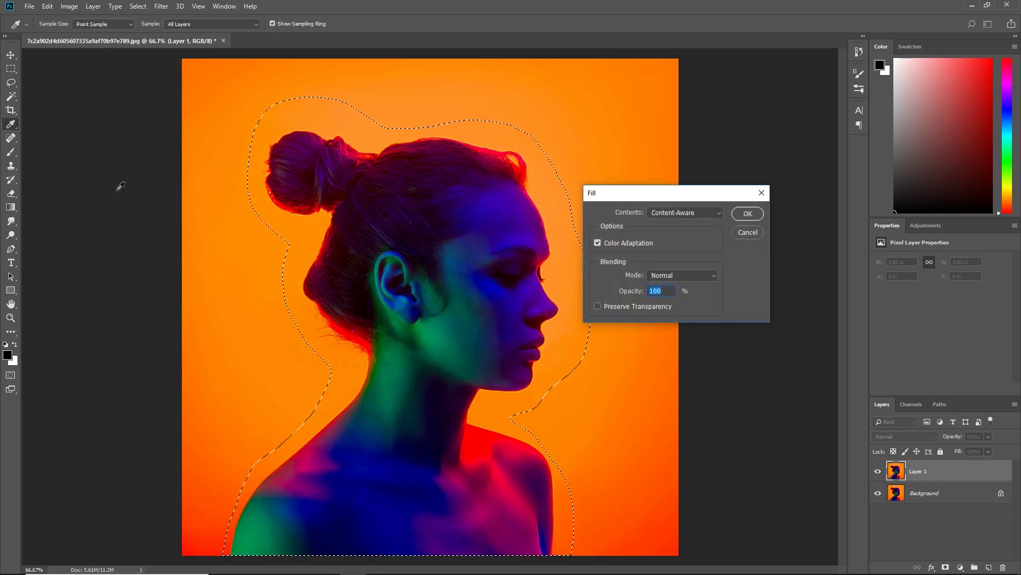
left_click(697, 214)
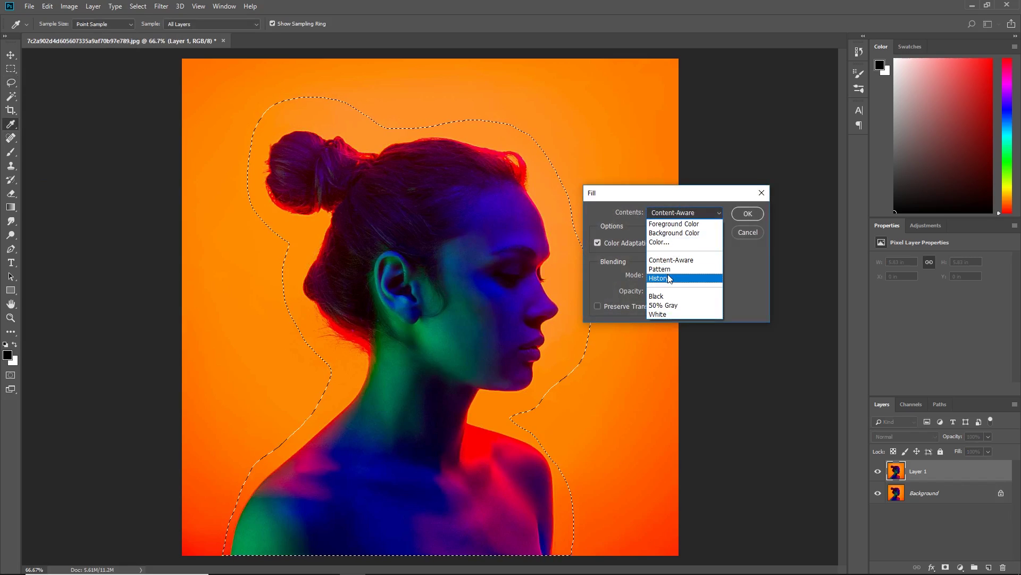
left_click(671, 260)
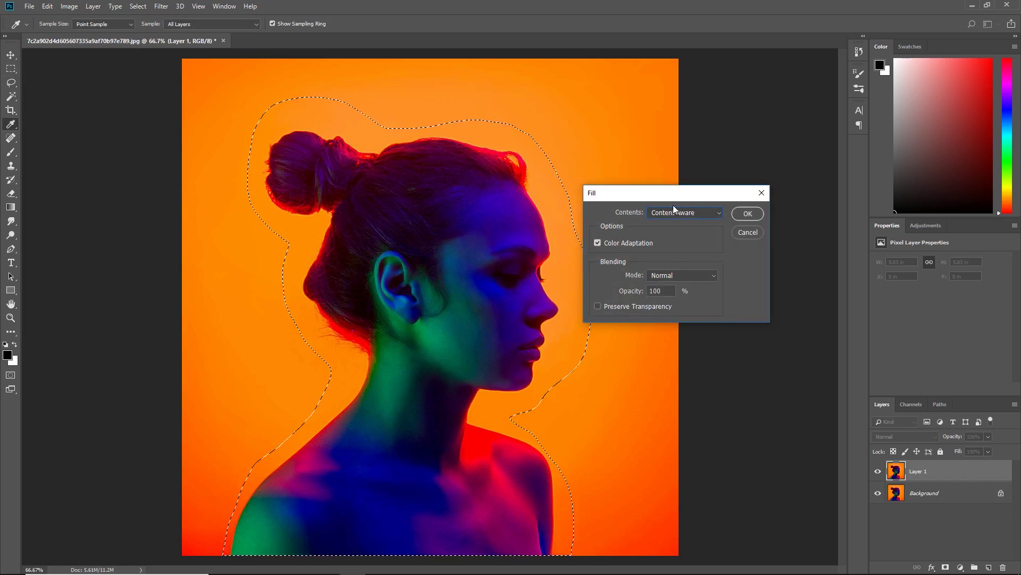
left_click(746, 216)
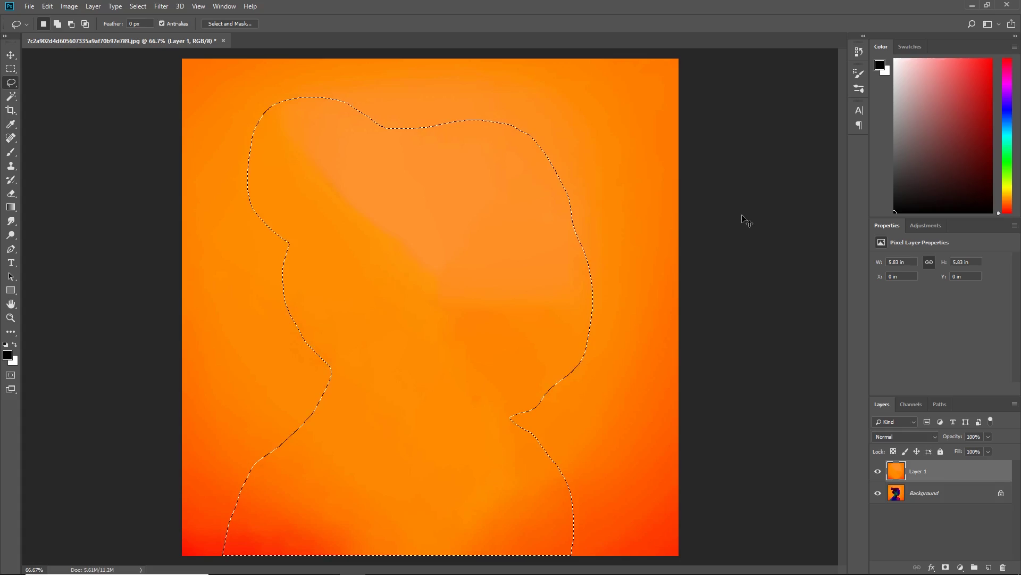
key("ctrl+d")
Convert Background to Layer 0, move Layer 1 beneath it, and keep Layer 0 active
double_click(935, 494)
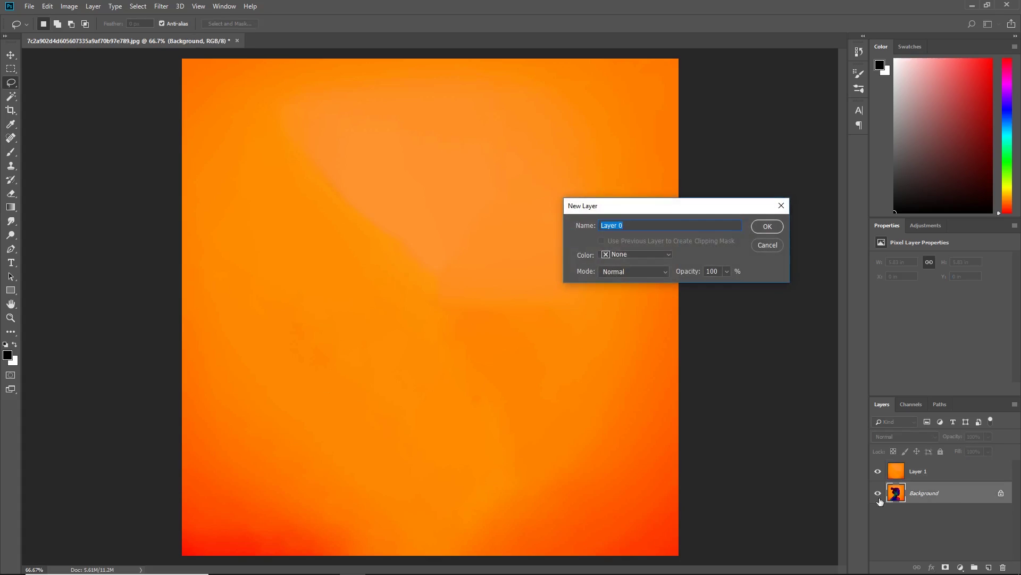
left_click(768, 226)
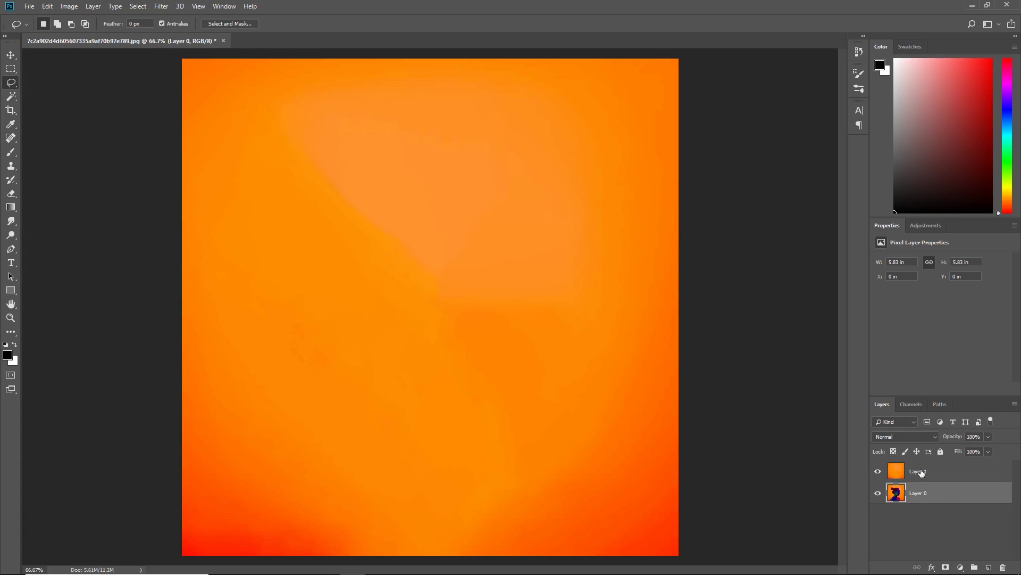
left_click_drag(922, 472, 926, 534)
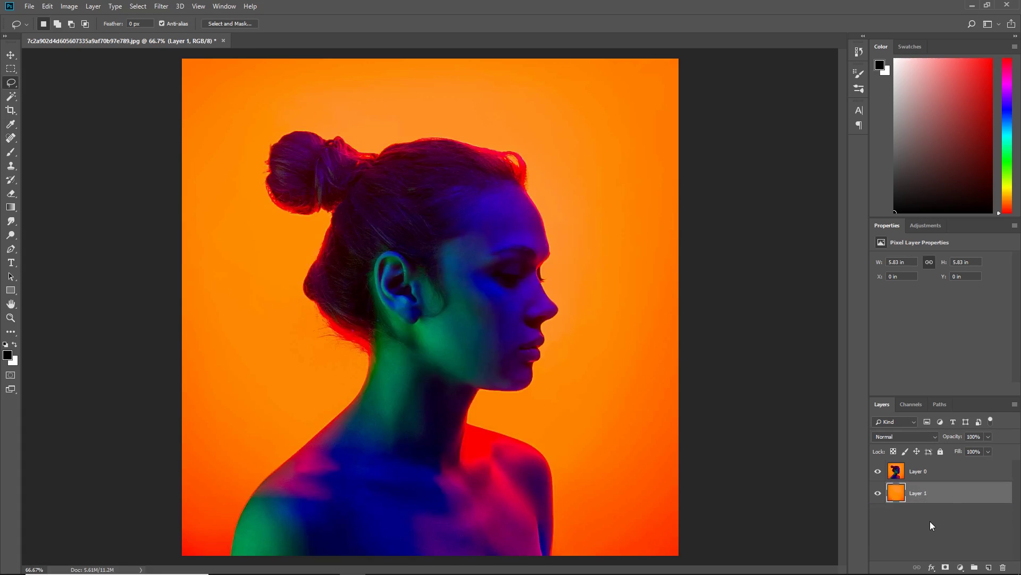
left_click(923, 469)
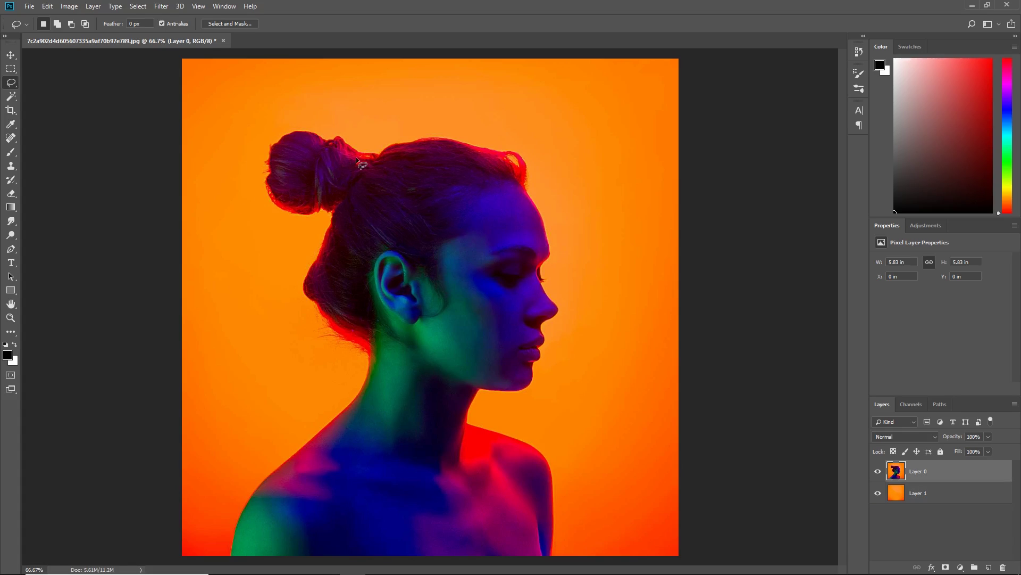
Use Liquify's Forward Warp to push the bun, ear, back of head and neck leftward
left_click(161, 6)
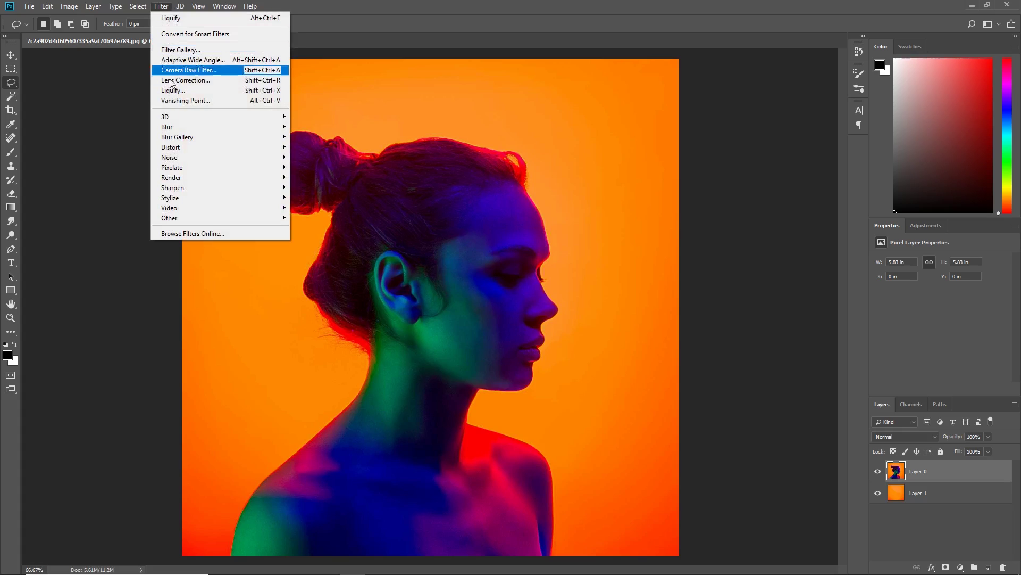
left_click(175, 97)
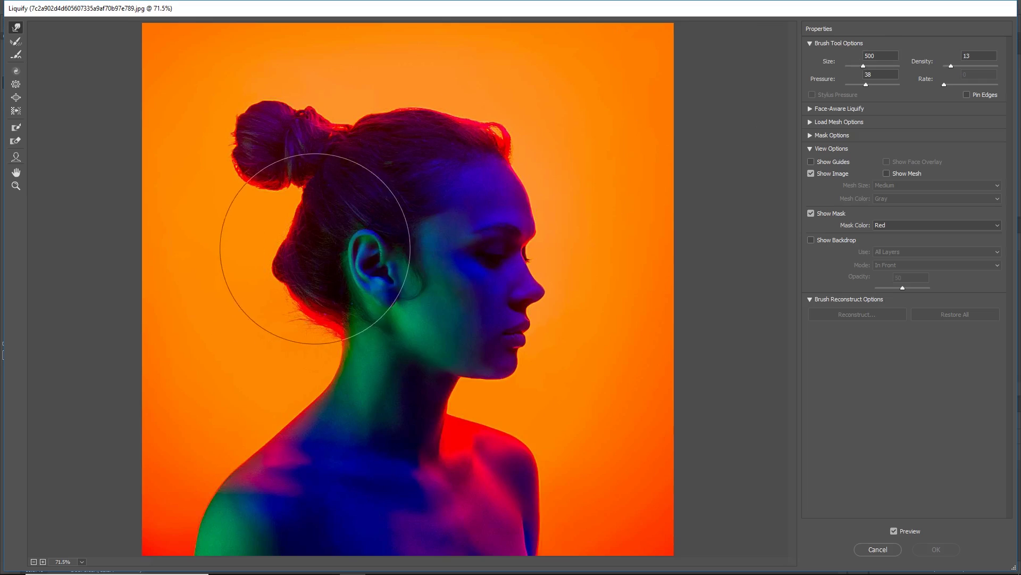
mouse_move(319, 171)
left_mouse_down()
mouse_move(301, 165)
mouse_move(280, 186)
left_mouse_up()
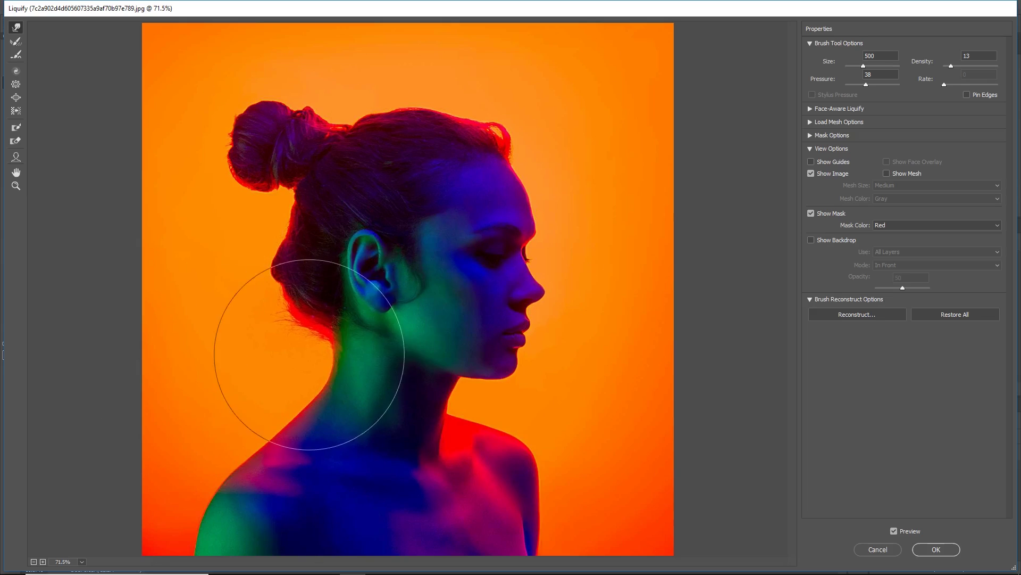
left_click_drag(330, 322, 237, 340)
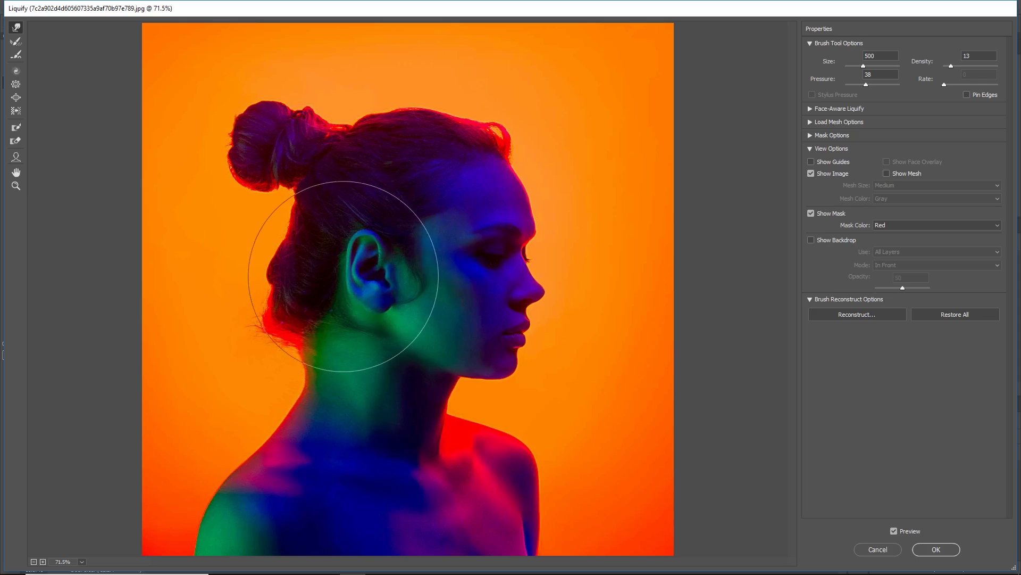
mouse_move(342, 273)
left_mouse_down()
mouse_move(254, 274)
mouse_move(329, 281)
mouse_move(227, 210)
left_mouse_up()
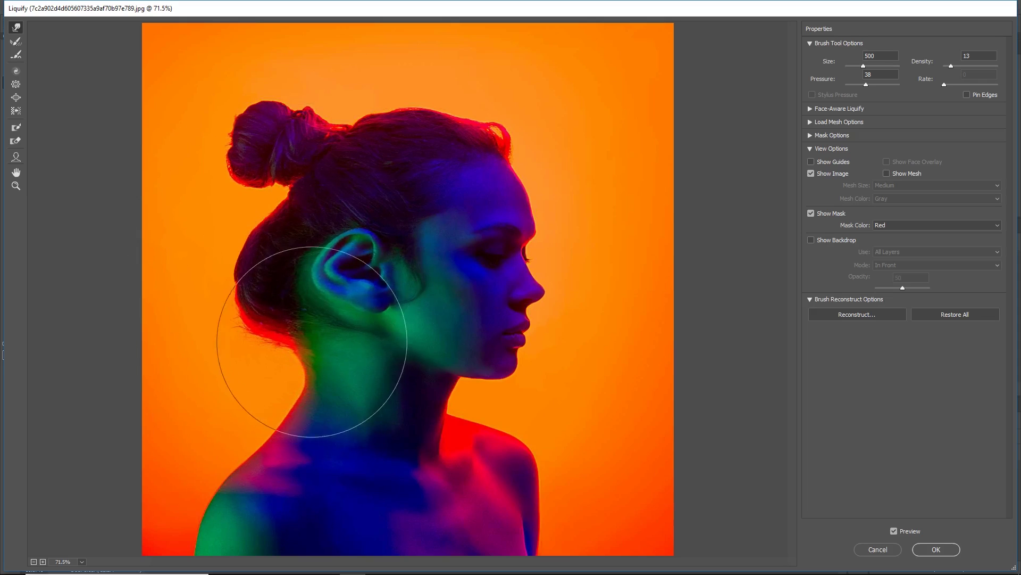
mouse_move(285, 410)
left_mouse_down()
mouse_move(175, 391)
mouse_move(296, 369)
mouse_move(179, 368)
mouse_move(280, 426)
mouse_move(161, 451)
mouse_move(295, 388)
mouse_move(190, 397)
mouse_move(255, 485)
mouse_move(146, 533)
mouse_move(239, 474)
mouse_move(175, 461)
mouse_move(245, 265)
mouse_move(239, 194)
mouse_move(251, 230)
mouse_move(190, 207)
mouse_move(339, 260)
mouse_move(204, 231)
mouse_move(355, 218)
mouse_move(269, 194)
mouse_move(353, 197)
mouse_move(333, 203)
mouse_move(264, 187)
mouse_move(265, 287)
mouse_move(313, 502)
mouse_move(248, 302)
mouse_move(266, 276)
left_mouse_up()
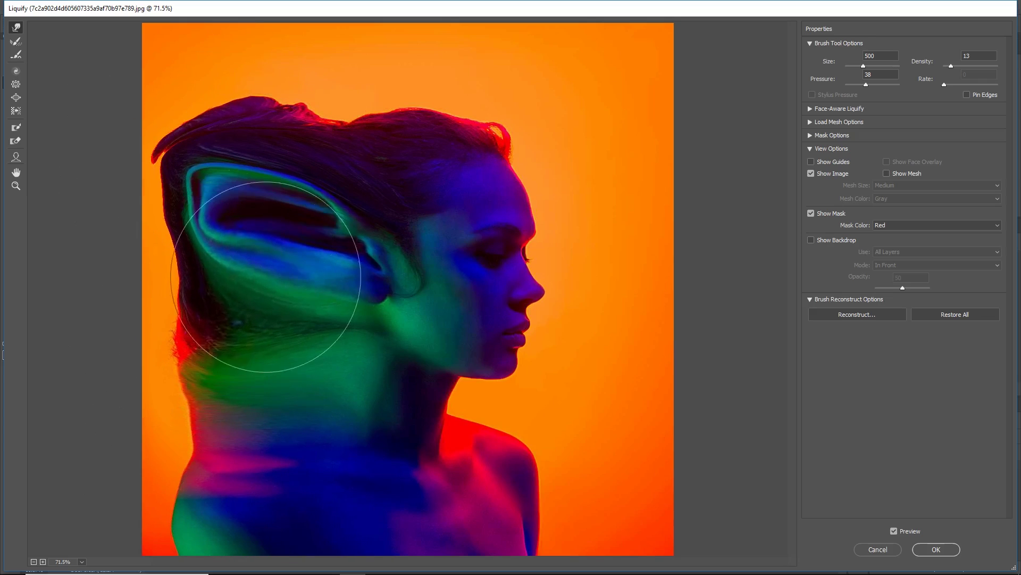
left_click(940, 551)
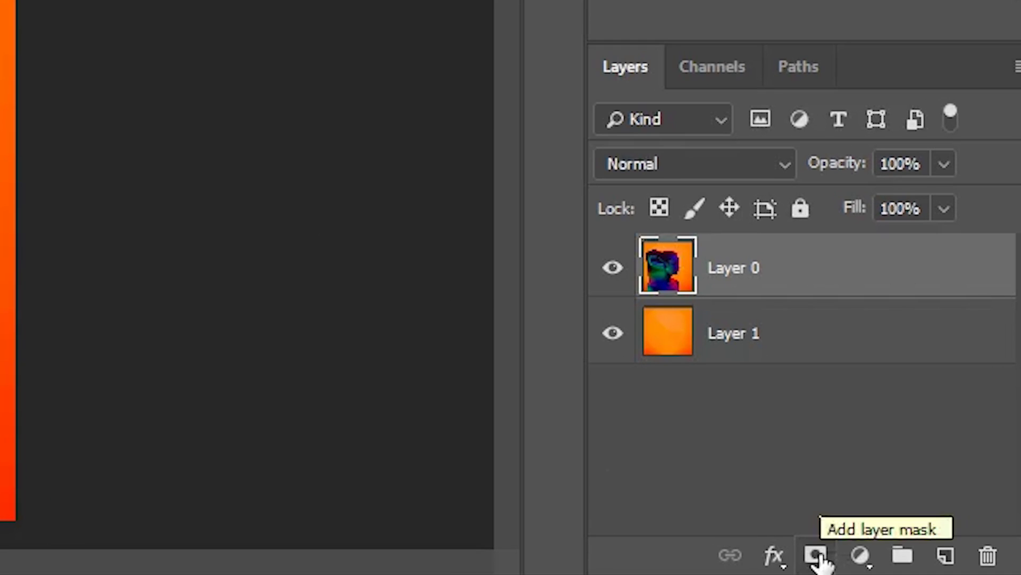
Add a white layer mask to Layer 0 and switch to the Brush tool
left_click(816, 555)
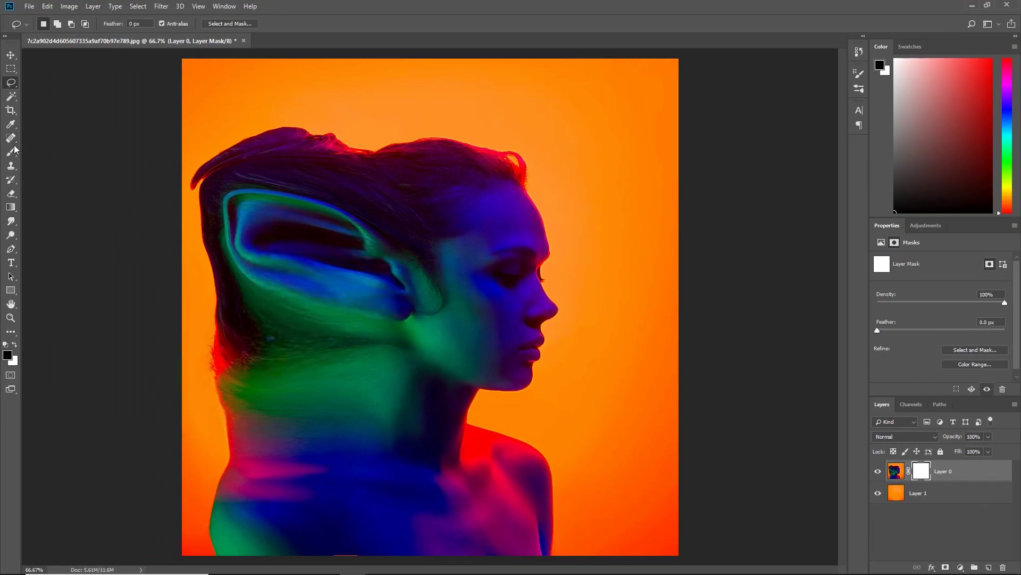
left_click(12, 151)
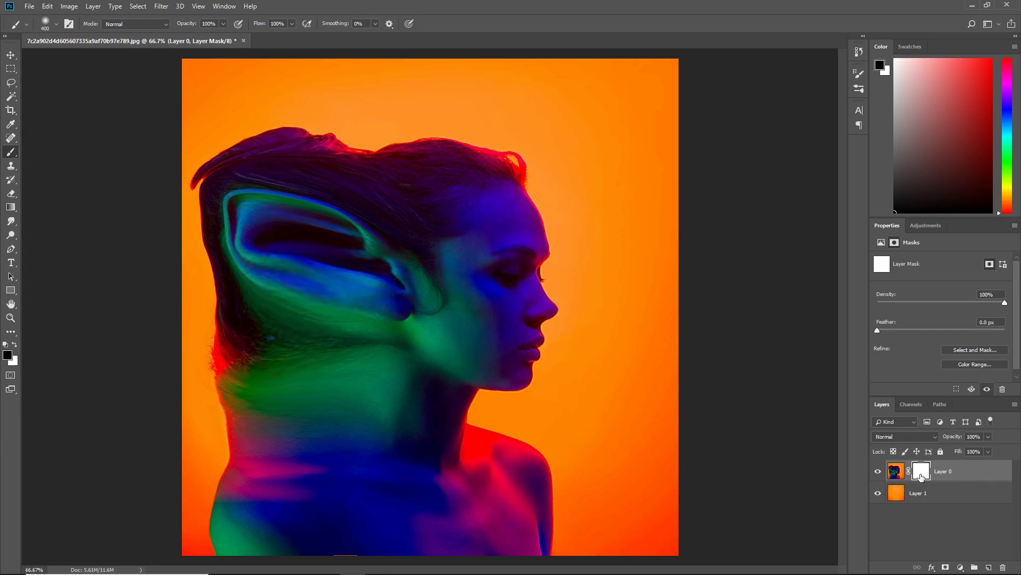
left_click(897, 471)
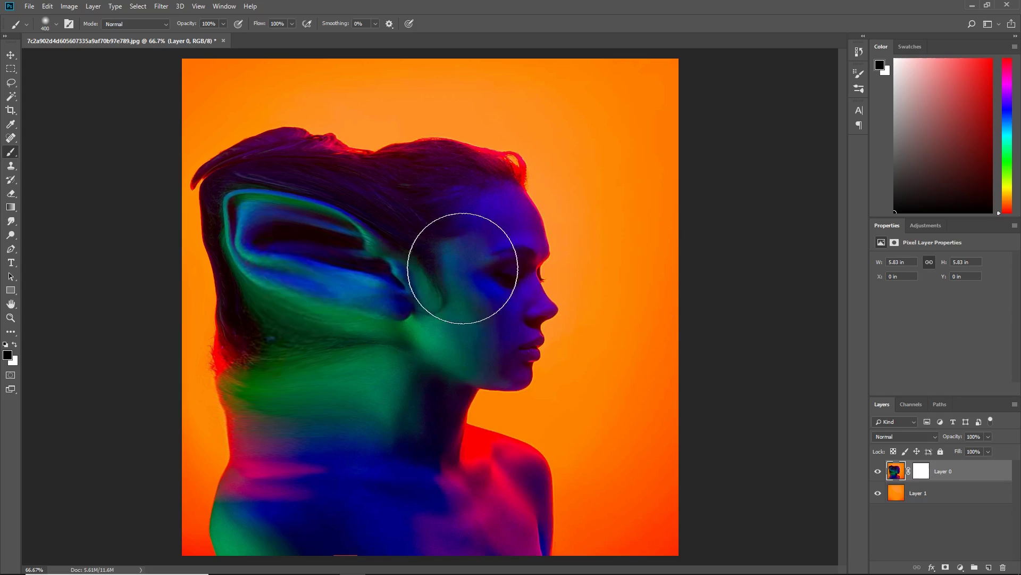
mouse_move(465, 262)
left_mouse_down()
mouse_move(429, 231)
mouse_move(506, 288)
mouse_move(443, 279)
left_mouse_up()
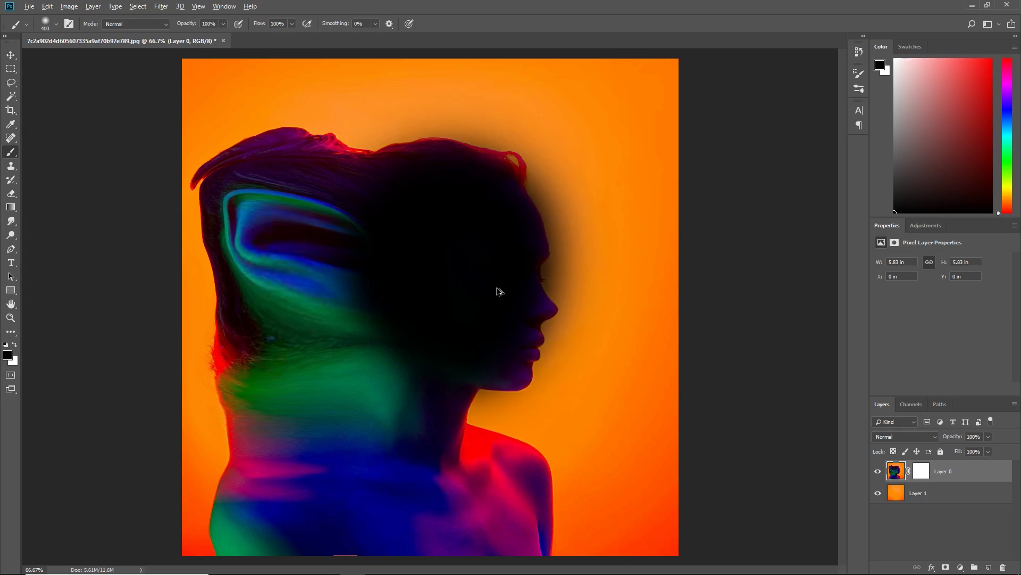
key("ctrl+z")
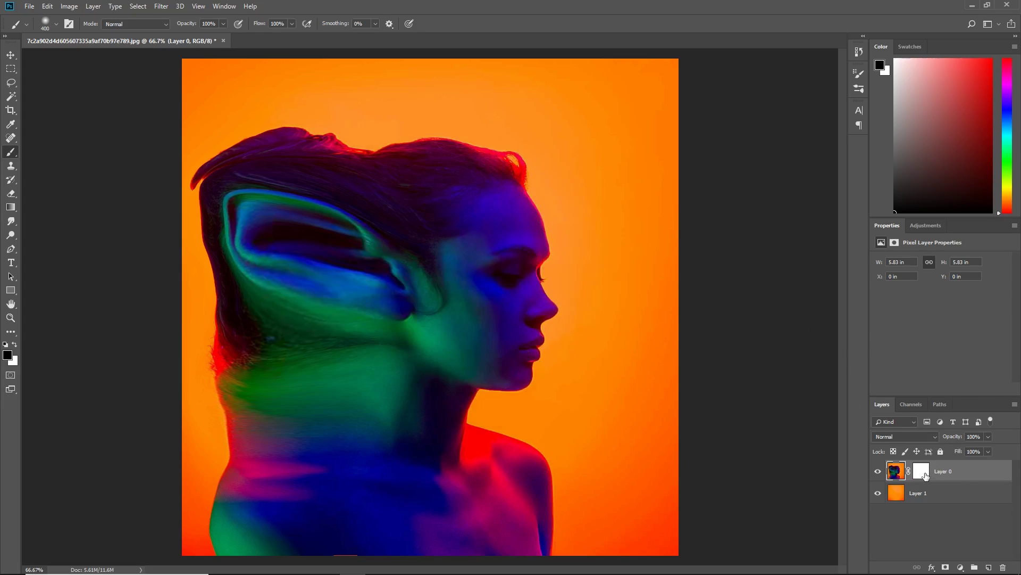
left_click(926, 476)
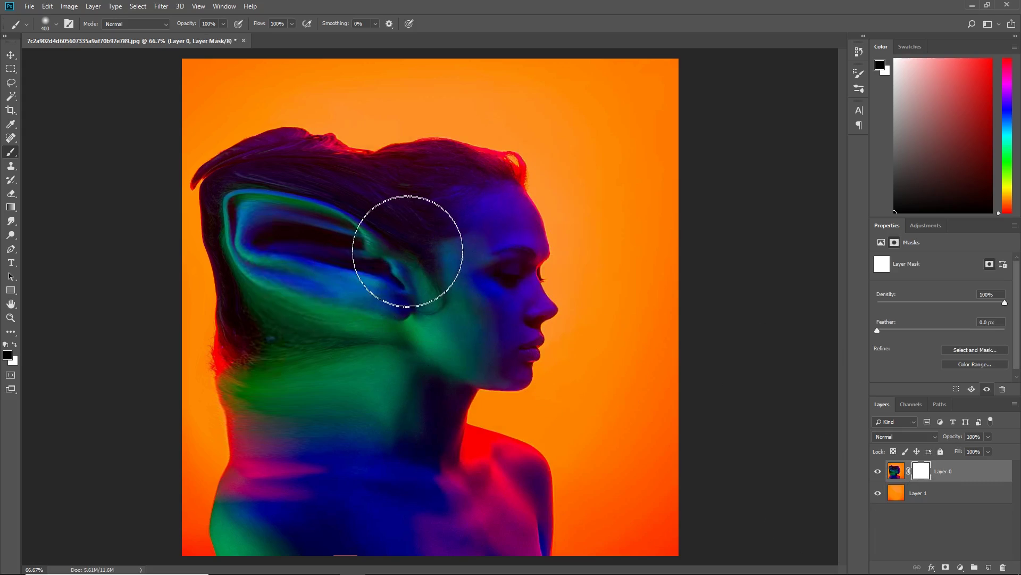
mouse_move(406, 258)
left_mouse_down()
mouse_move(344, 380)
mouse_move(490, 319)
mouse_move(484, 200)
left_mouse_up()
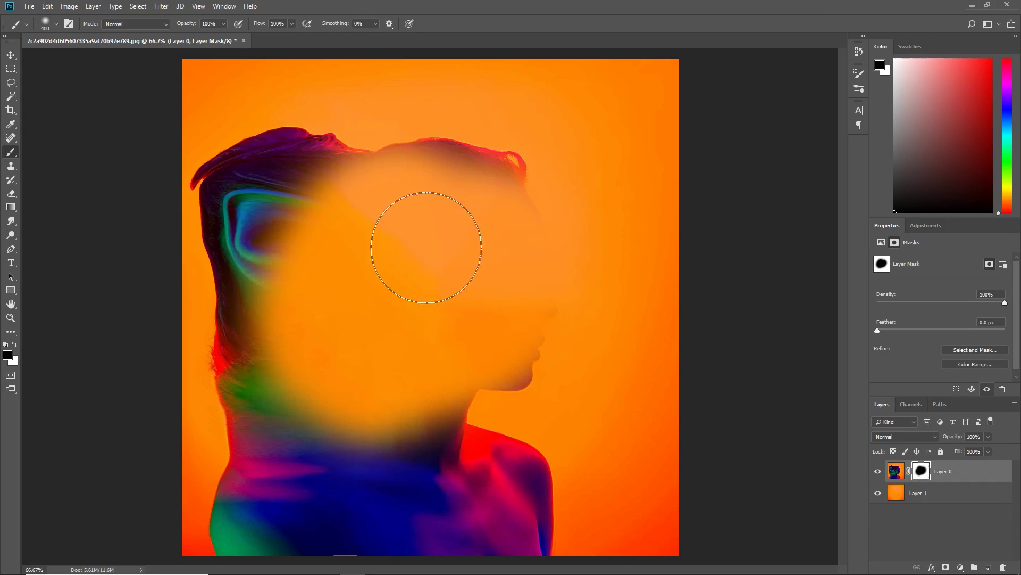
mouse_move(509, 251)
left_mouse_down()
mouse_move(510, 179)
mouse_move(482, 146)
mouse_move(418, 139)
mouse_move(462, 140)
mouse_move(430, 266)
mouse_move(600, 239)
mouse_move(530, 326)
mouse_move(496, 232)
mouse_move(610, 227)
mouse_move(393, 463)
mouse_move(293, 396)
mouse_move(468, 109)
mouse_move(433, 106)
mouse_move(345, 316)
mouse_move(356, 333)
mouse_move(184, 312)
mouse_move(451, 388)
mouse_move(457, 371)
mouse_move(635, 381)
mouse_move(583, 201)
mouse_move(473, 198)
left_mouse_up()
key("x")
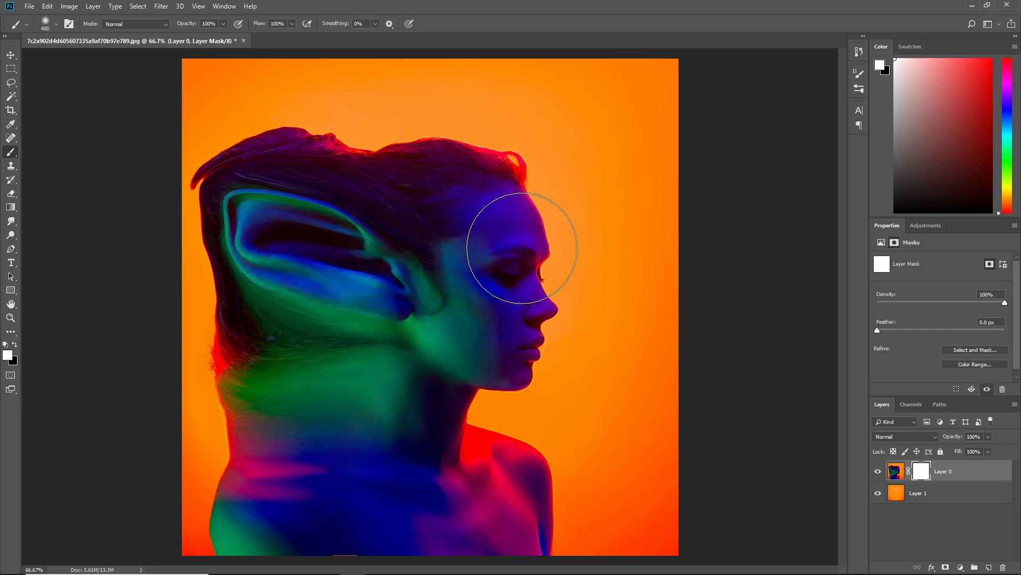
key("ctrl+i")
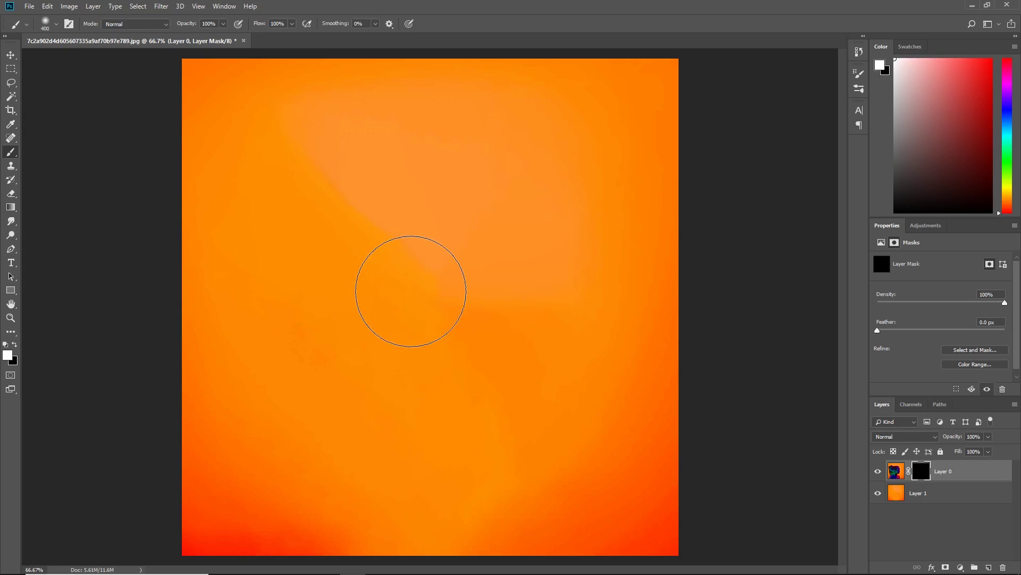
Open Brush Settings showing the 400 px round tip at 0% hardness and 25% spacing
left_click(70, 25)
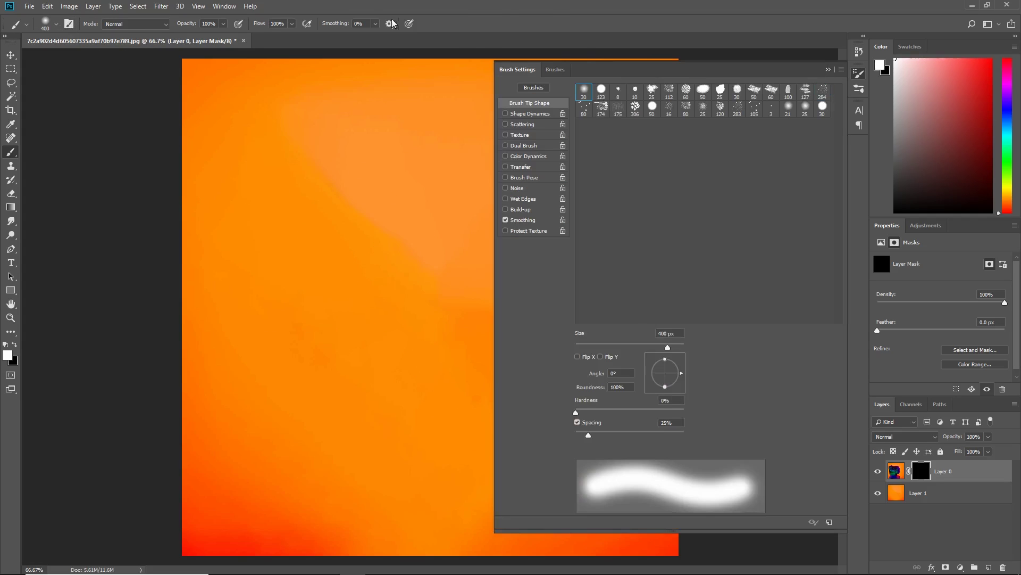
Pick Kyle's Spatter Brushes - Supreme Spatter & Texture at 284 px from Special Effects Brushes
left_click(556, 70)
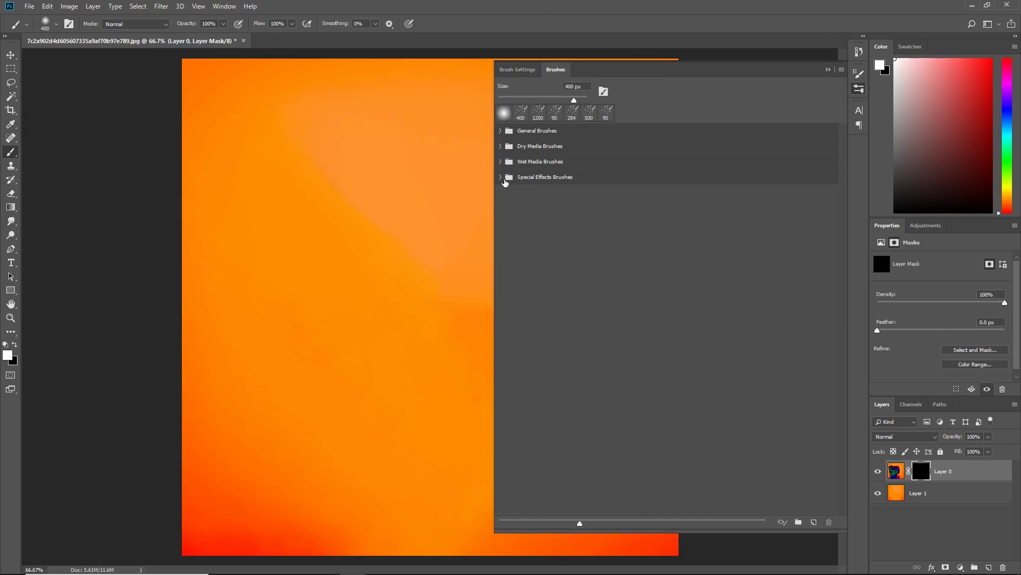
left_click(501, 178)
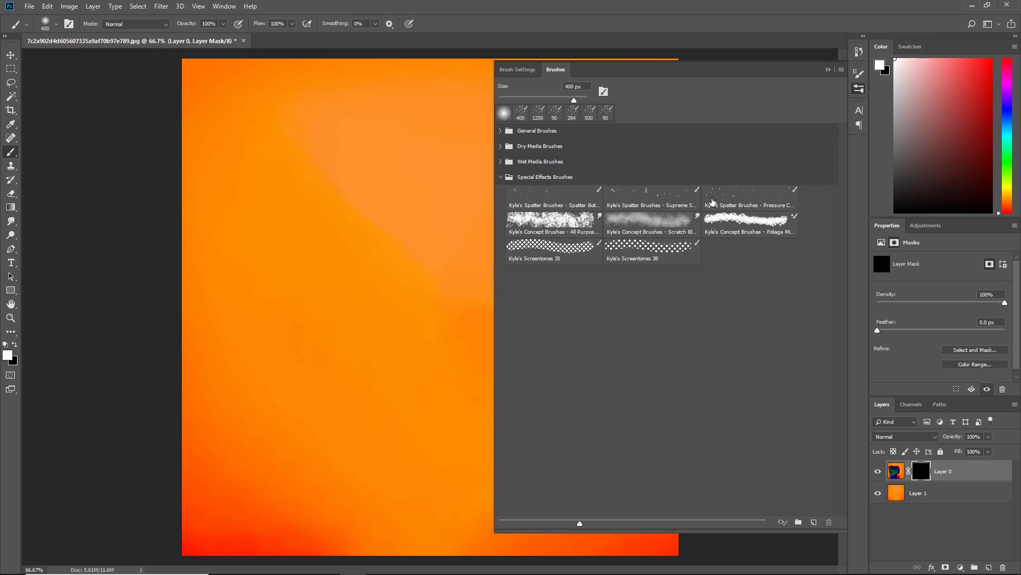
left_click(726, 202)
left_click(670, 204)
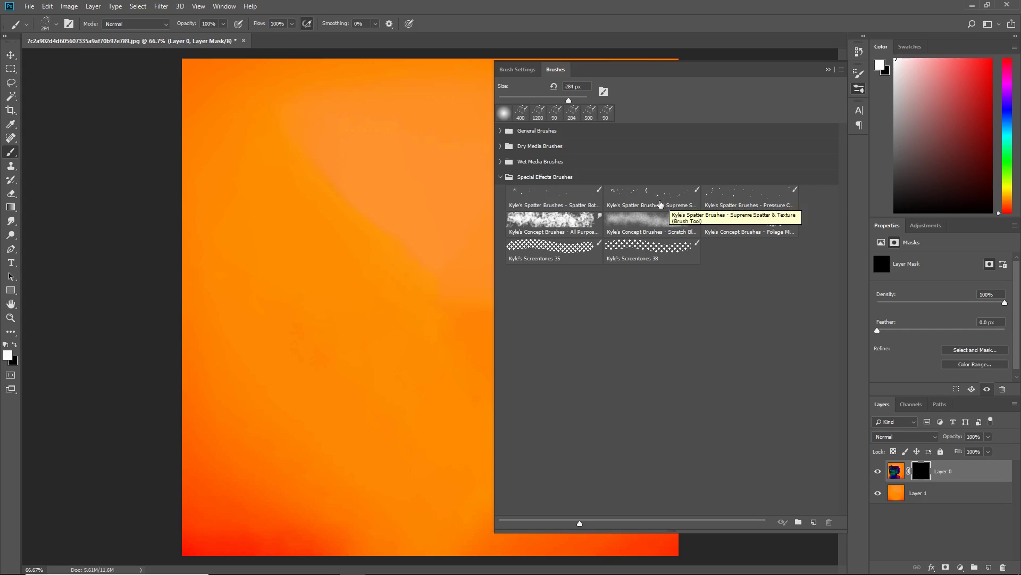
left_click(629, 202)
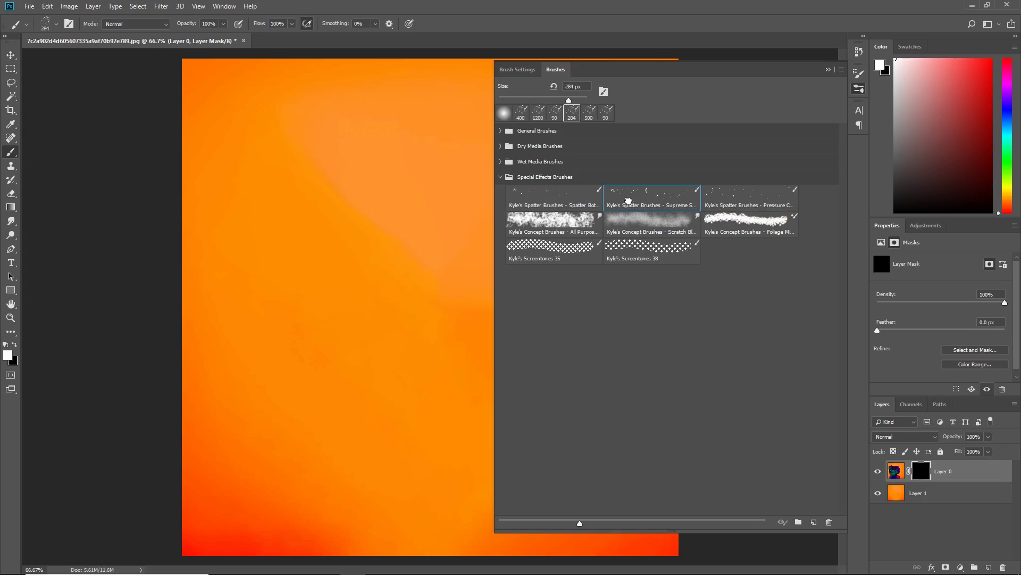
Try a spatter stroke across the face on Layer 0's mask, then undo it
left_click(827, 70)
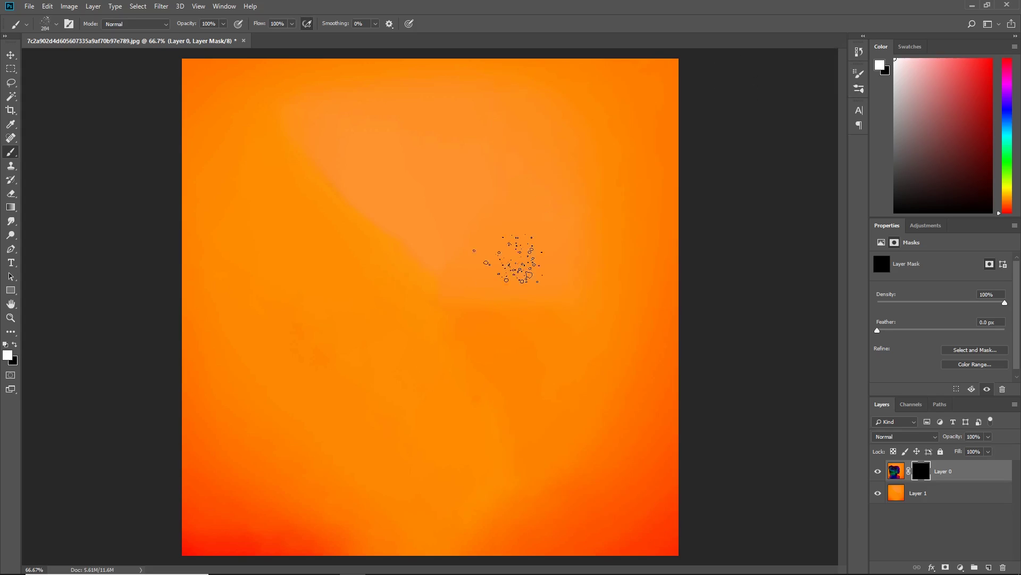
mouse_move(532, 280)
left_mouse_down()
mouse_move(479, 340)
mouse_move(442, 282)
mouse_move(532, 250)
mouse_move(410, 213)
mouse_move(351, 351)
mouse_move(460, 277)
mouse_move(340, 426)
mouse_move(441, 405)
mouse_move(479, 303)
left_mouse_up()
key("ctrl+z")
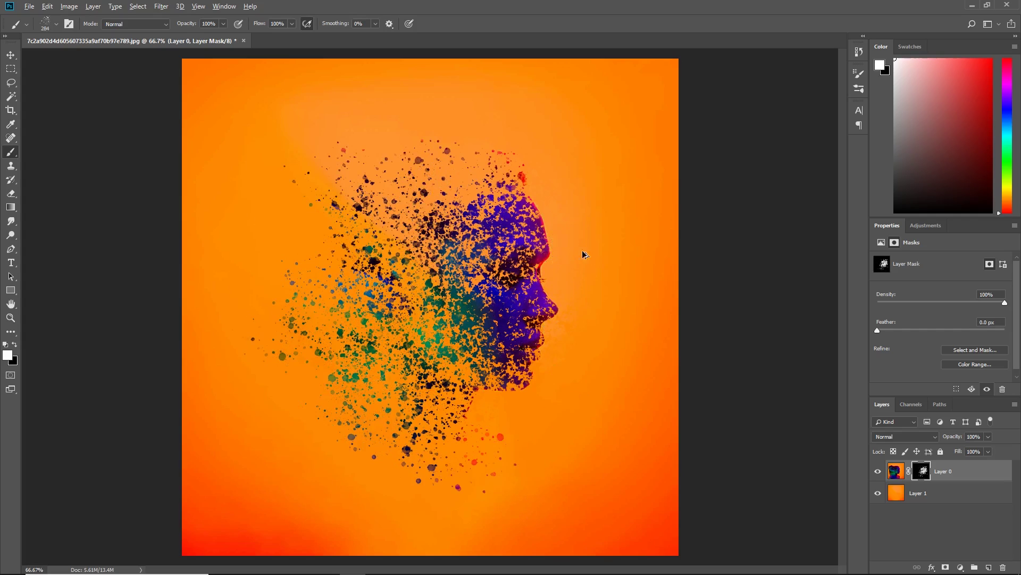
key("ctrl+z")
key("ctrl+z")
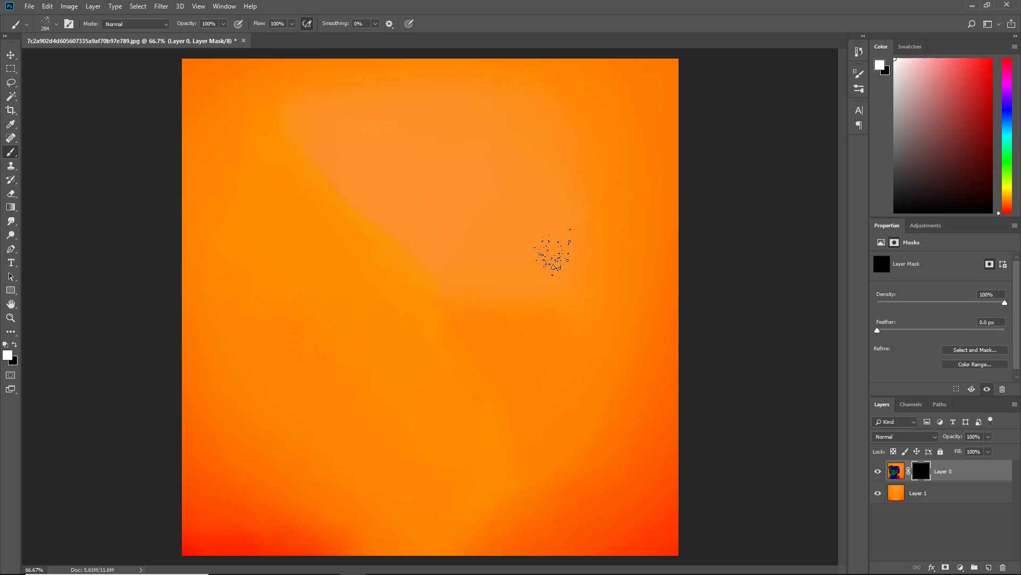
Paint white spatter into the mask at 1200, 500 and 400 px across the face and lower left
key("bracketright")
key("bracketright")
key("bracketright")
key("bracketright")
key("bracketright")
key("bracketright")
key("bracketright")
key("bracketright")
key("bracketright")
key("bracketright")
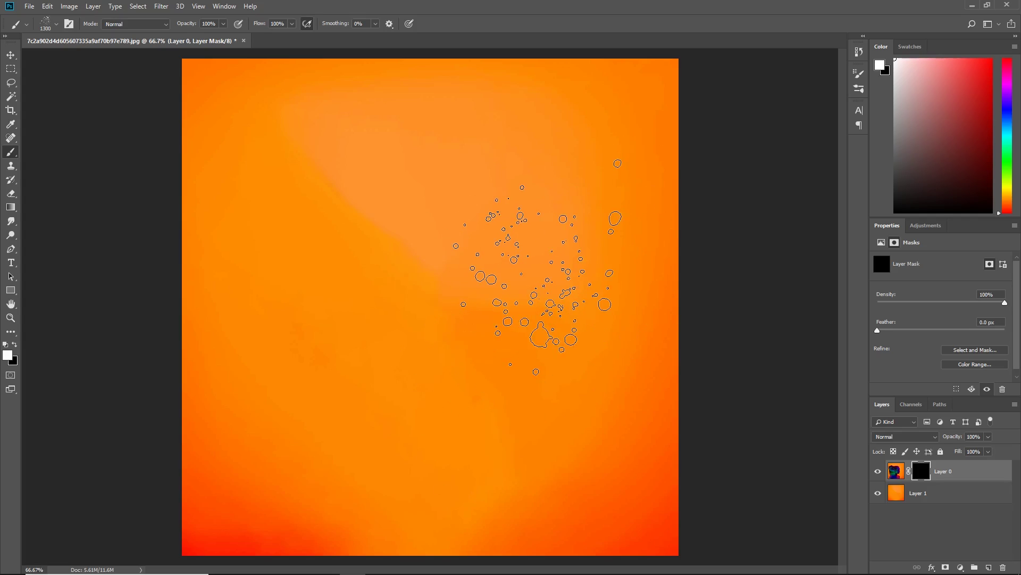
key("bracketleft")
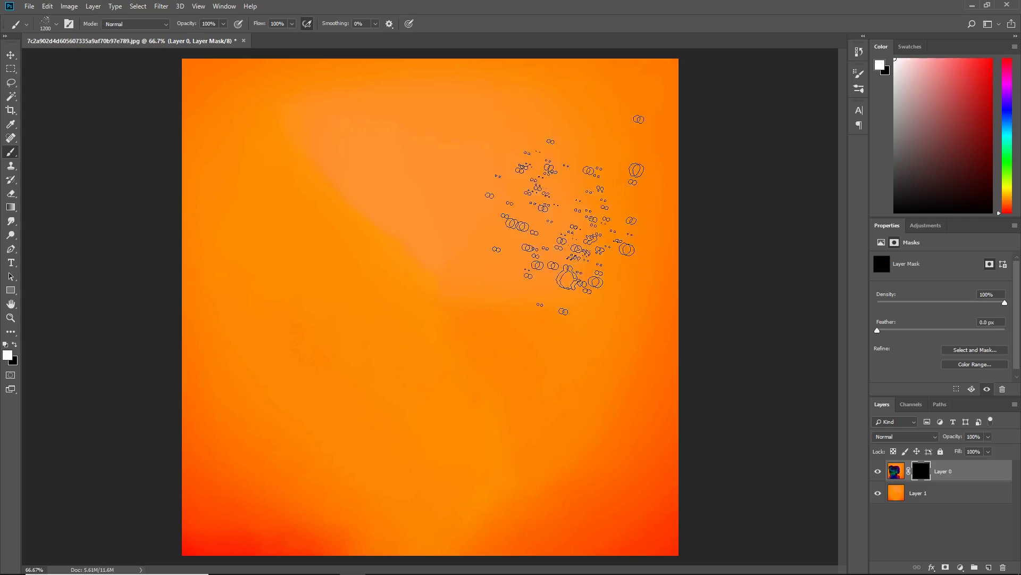
mouse_move(565, 266)
left_mouse_down()
mouse_move(547, 330)
mouse_move(474, 341)
left_mouse_up()
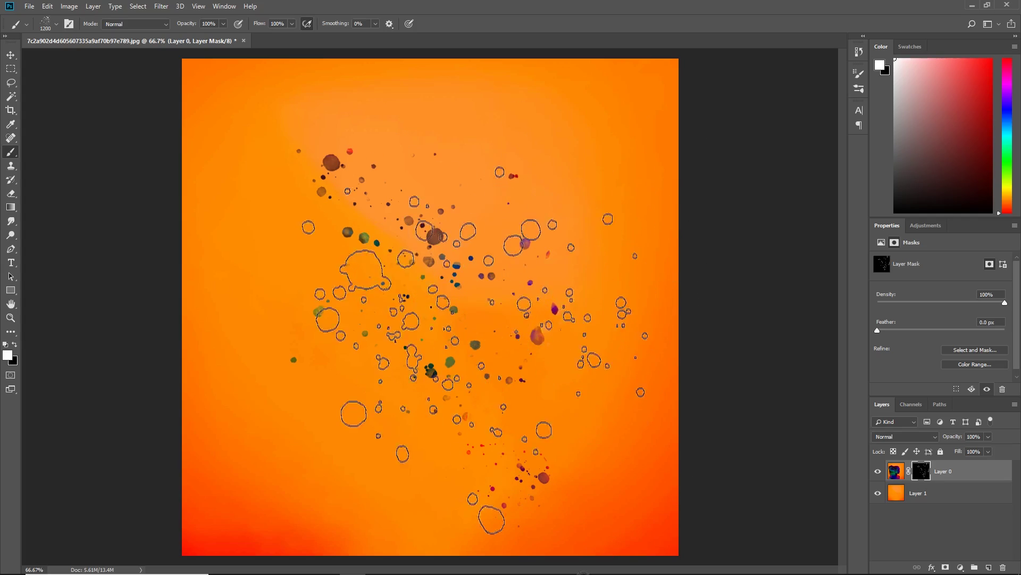
key("bracketleft")
key("bracketleft")
key("bracketleft")
key("bracketleft")
key("bracketleft")
key("bracketleft")
key("bracketleft")
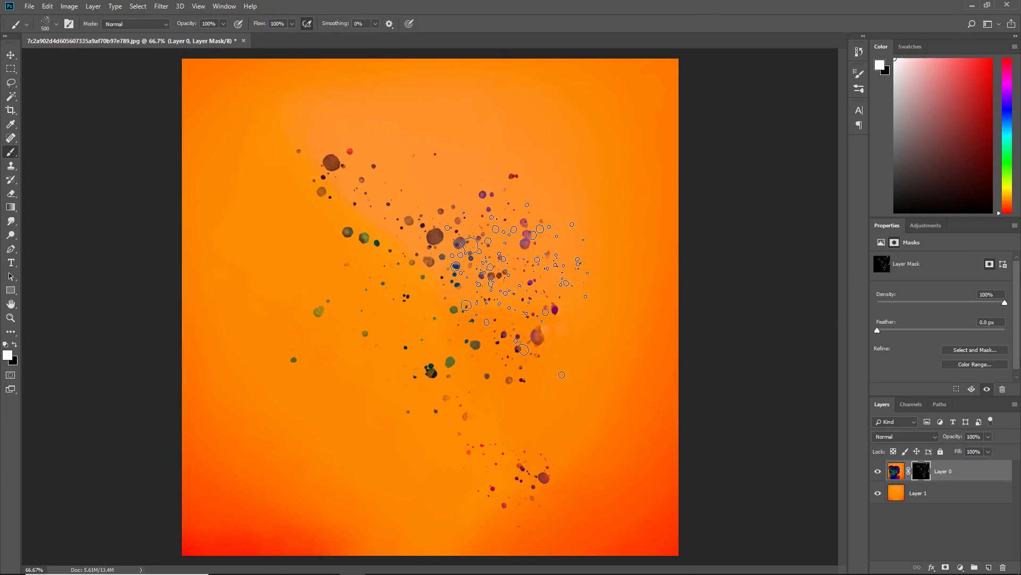
mouse_move(516, 288)
left_mouse_down()
mouse_move(495, 298)
mouse_move(446, 276)
mouse_move(478, 244)
mouse_move(505, 311)
mouse_move(422, 490)
mouse_move(357, 346)
mouse_move(508, 378)
mouse_move(586, 335)
left_mouse_up()
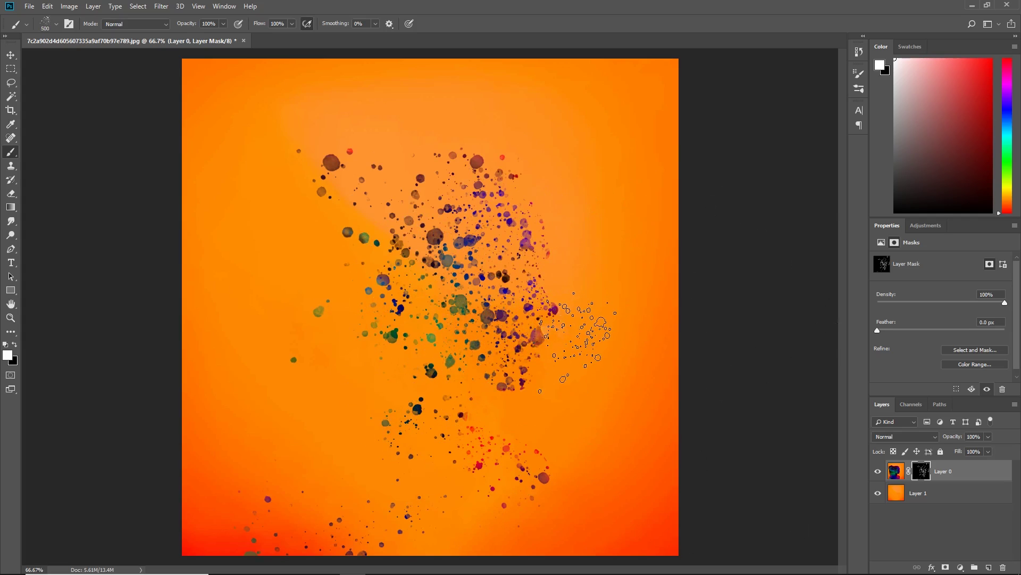
key("bracketleft")
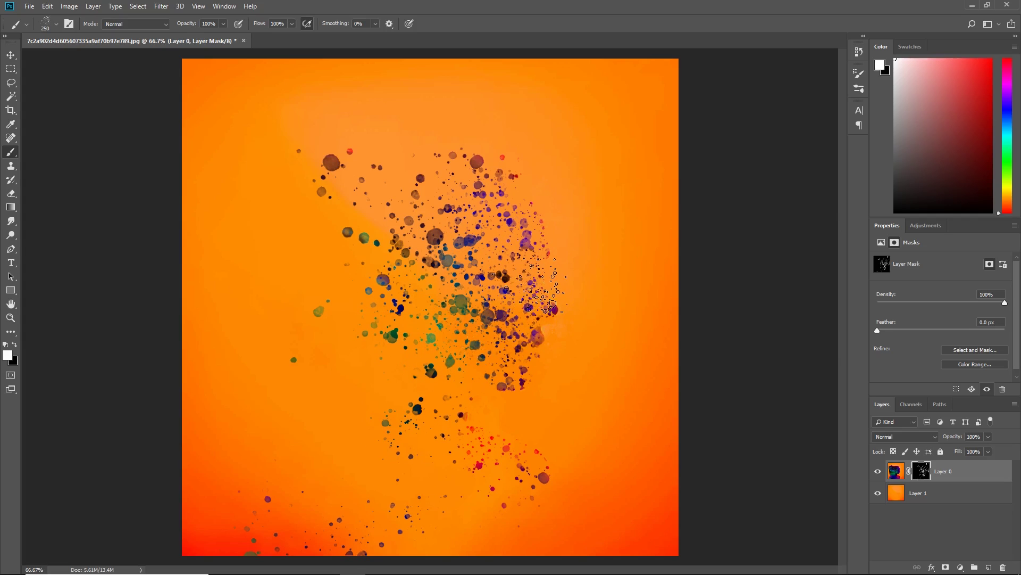
mouse_move(543, 290)
left_mouse_down()
mouse_move(367, 391)
mouse_move(365, 481)
mouse_move(519, 423)
left_mouse_up()
scroll(540, 318, "up", 6)
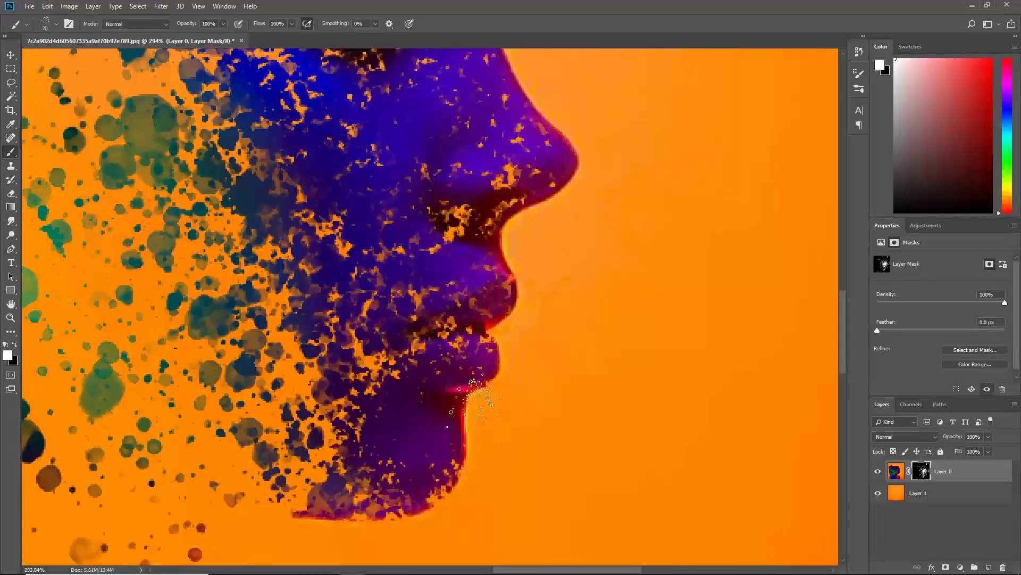
Paint spatter at about 100 px around the head and densely into the lower left
key("bracketleft")
key("bracketleft")
key("bracketleft")
key("bracketleft")
key("bracketleft")
key("bracketleft")
key("bracketleft")
key("bracketleft")
key("bracketleft")
scroll(582, 298, "down", 5)
key("bracketright")
key("bracketright")
key("bracketright")
mouse_move(457, 176)
left_mouse_down()
mouse_move(383, 228)
mouse_move(375, 218)
left_mouse_up()
scroll(383, 229, "up", 2)
left_click_drag(367, 335, 250, 495)
scroll(250, 495, "down", 3)
scroll(394, 492, "up", 1)
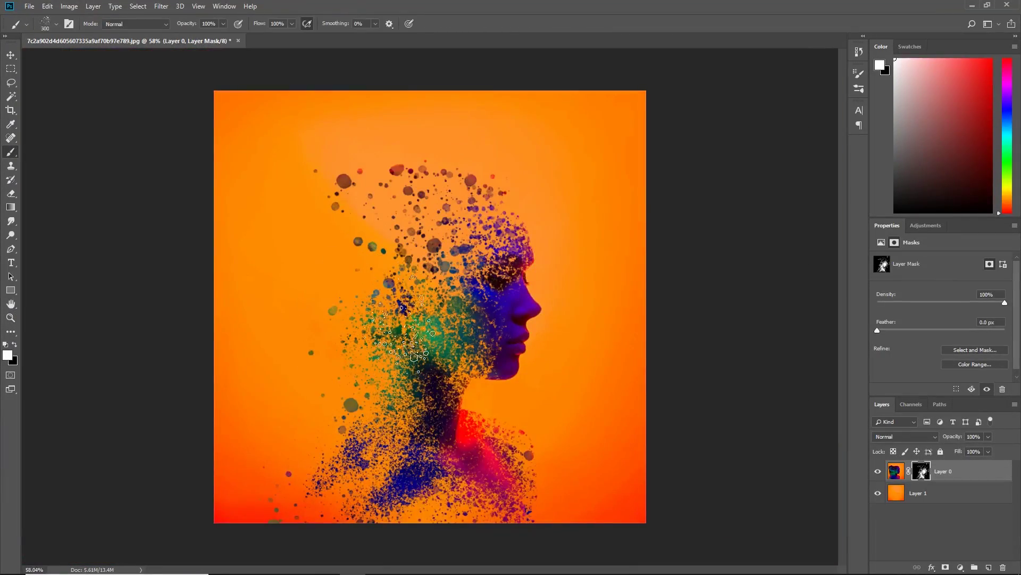
Toggle between hiding and revealing on the mask while resizing the brush between 100 and 250 px
key("x")
key("bracketright")
key("bracketright")
key("bracketright")
key("bracketright")
scroll(394, 492, "up", 3)
key("bracketleft")
key("bracketleft")
key("bracketleft")
key("bracketleft")
key("x")
scroll(532, 224, "up", 4)
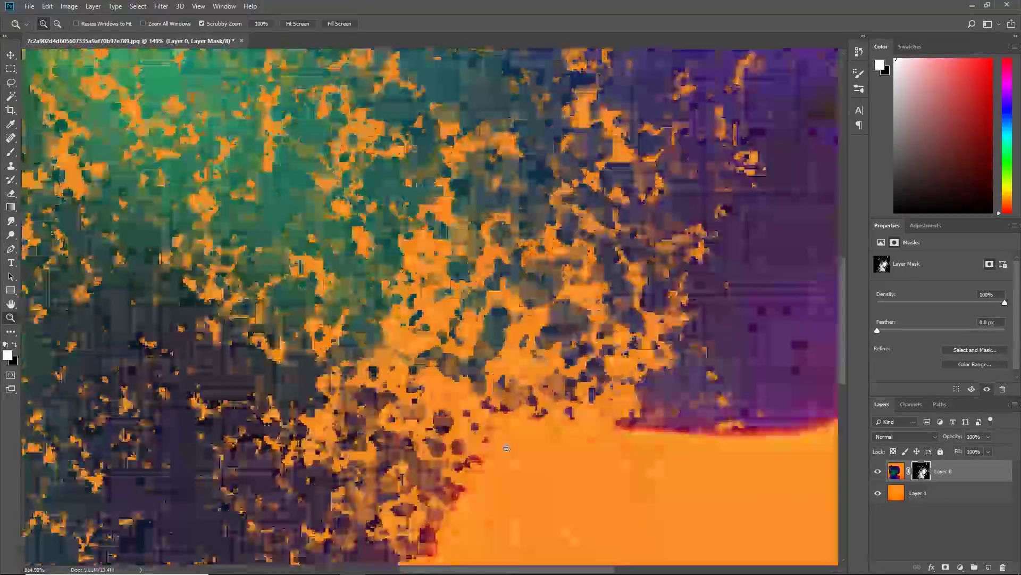
scroll(391, 120, "down", 5)
key("bracketleft")
key("bracketleft")
key("bracketleft")
key("bracketleft")
key("bracketleft")
key("bracketleft")
key("x")
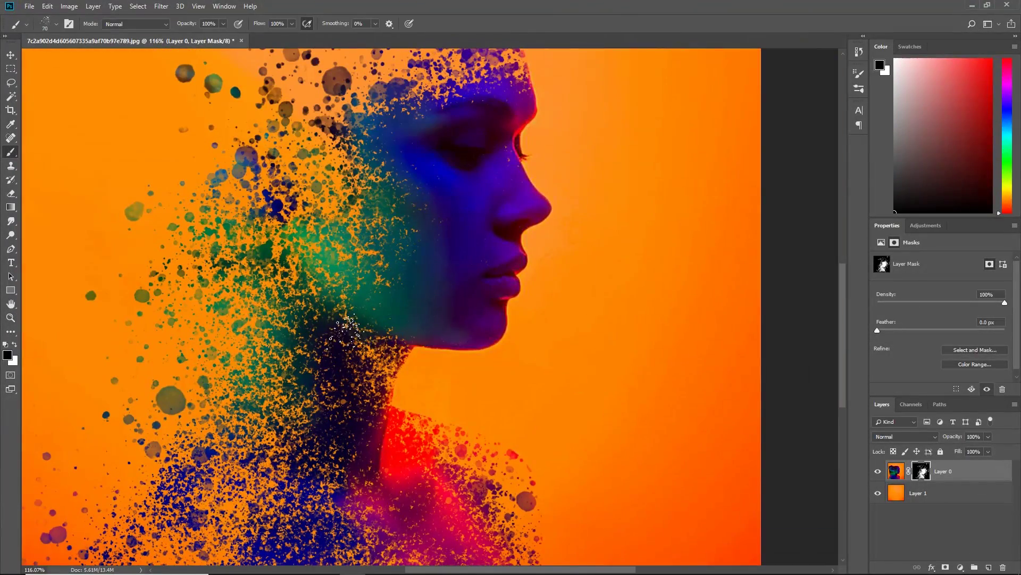
key("x")
Switch mask colours again and shrink the brush to 300, then 200 px, to hide areas
key("x")
scroll(343, 340, "up", 2)
key("bracketright")
key("bracketright")
key("bracketright")
key("bracketright")
key("bracketright")
key("bracketright")
key("bracketright")
key("bracketright")
key("bracketright")
key("bracketright")
key("bracketright")
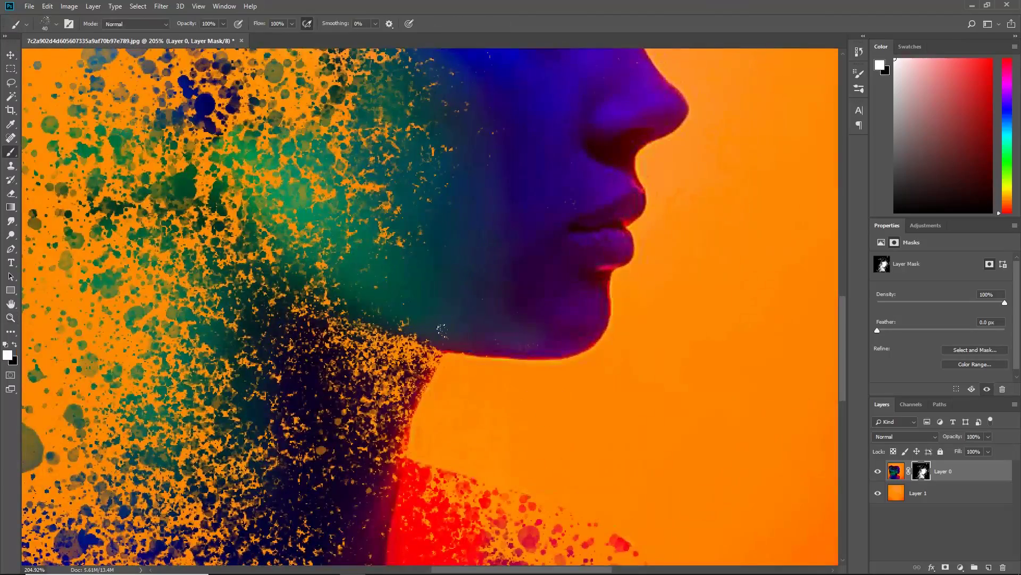
scroll(508, 213, "down", 2)
scroll(508, 212, "down", 3)
key("x")
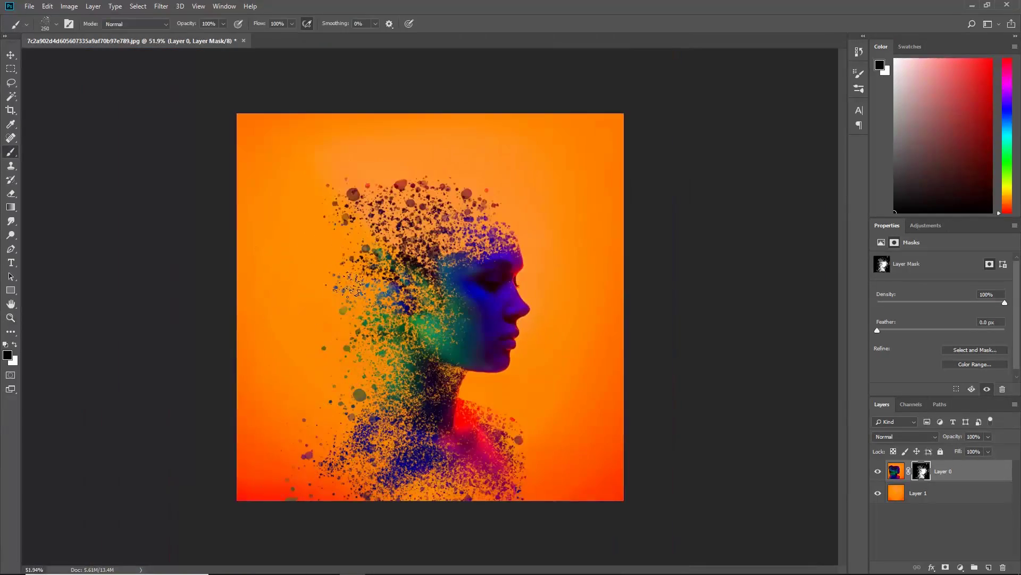
key("bracketright")
key("bracketright")
key("bracketright")
key("bracketright")
key("bracketright")
key("bracketright")
key("bracketright")
key("bracketright")
key("bracketright")
key("bracketleft")
key("bracketleft")
key("bracketleft")
key("bracketleft")
key("bracketleft")
key("bracketleft")
scroll(407, 407, "up", 5)
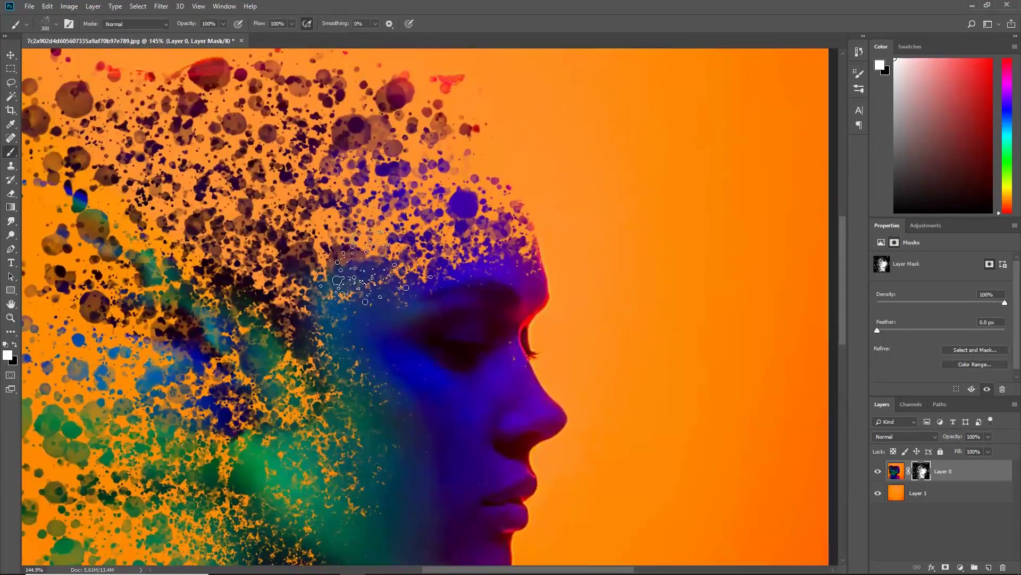
scroll(404, 383, "down", 2)
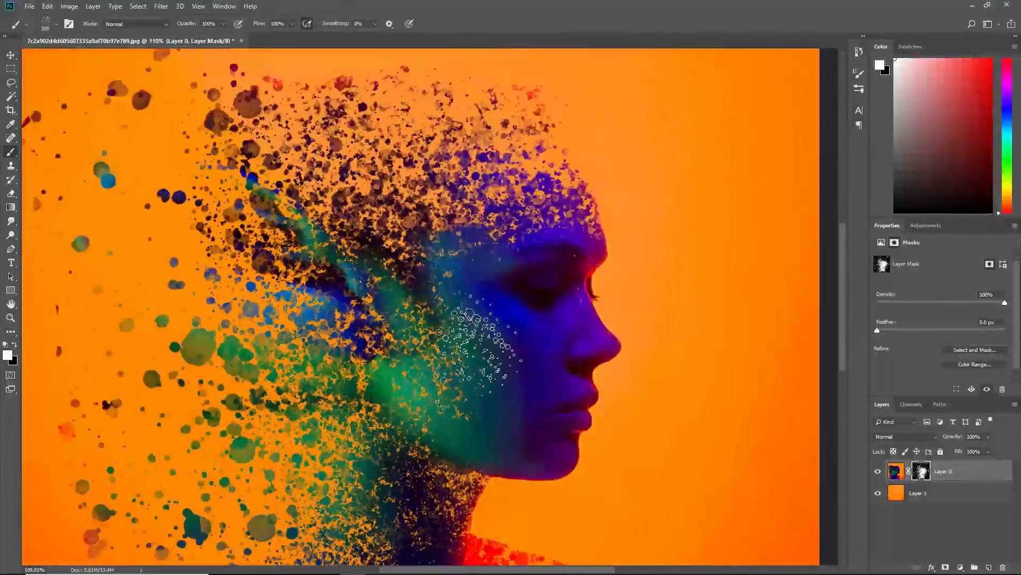
scroll(373, 320, "down", 3)
scroll(332, 204, "up", 3)
key("x")
key("bracketleft")
key("bracketleft")
key("bracketleft")
key("bracketleft")
scroll(332, 205, "down", 2)
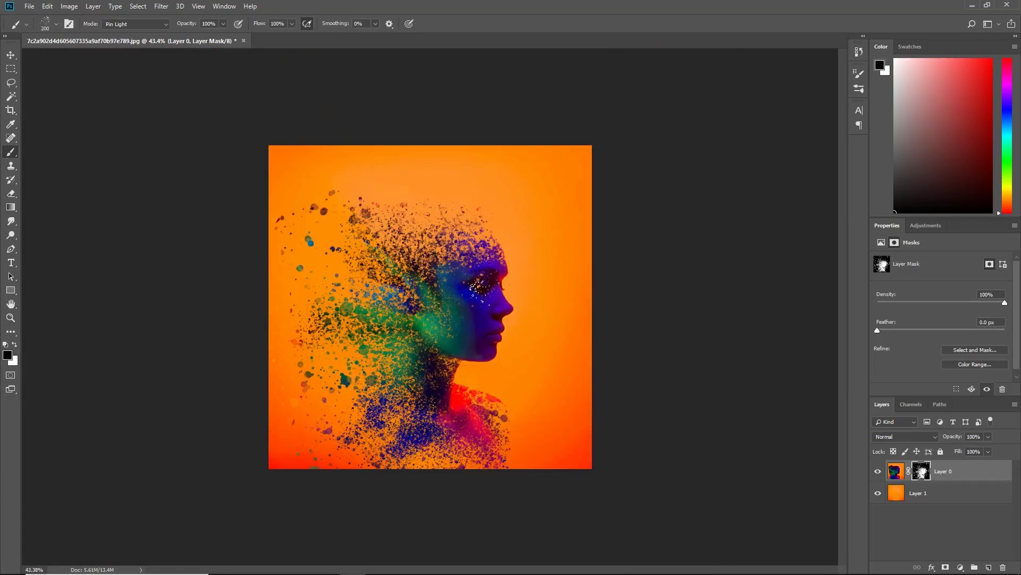
Set the brush mode to Pin Light and dab white at 125–150 px across the face and neck
key("shift+alt+z")
scroll(449, 301, "up", 4)
scroll(451, 304, "down", 3)
key("x")
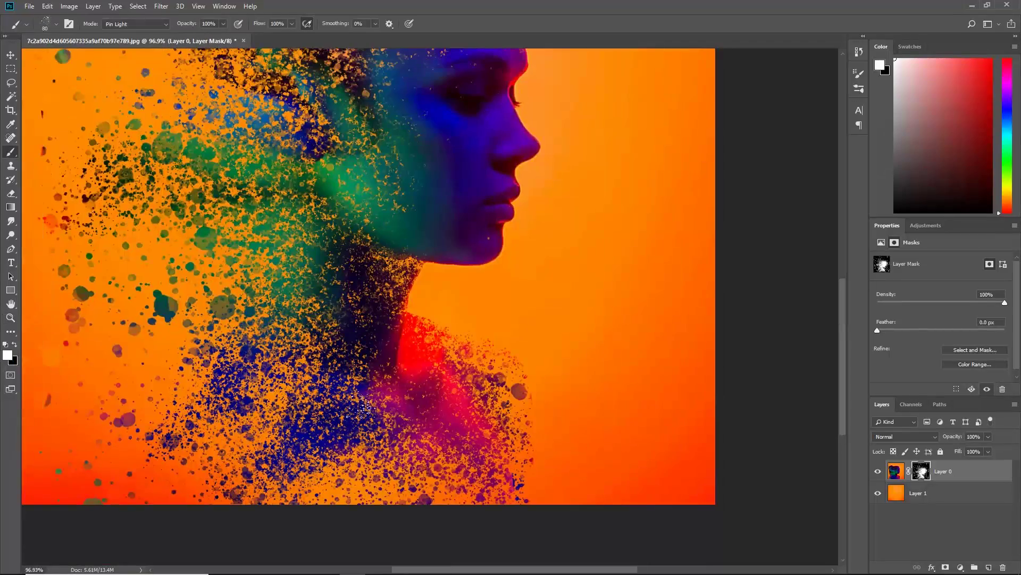
scroll(511, 500, "down", 2)
key("bracketleft")
key("bracketleft")
key("bracketleft")
scroll(375, 451, "up", 2)
key("bracketright")
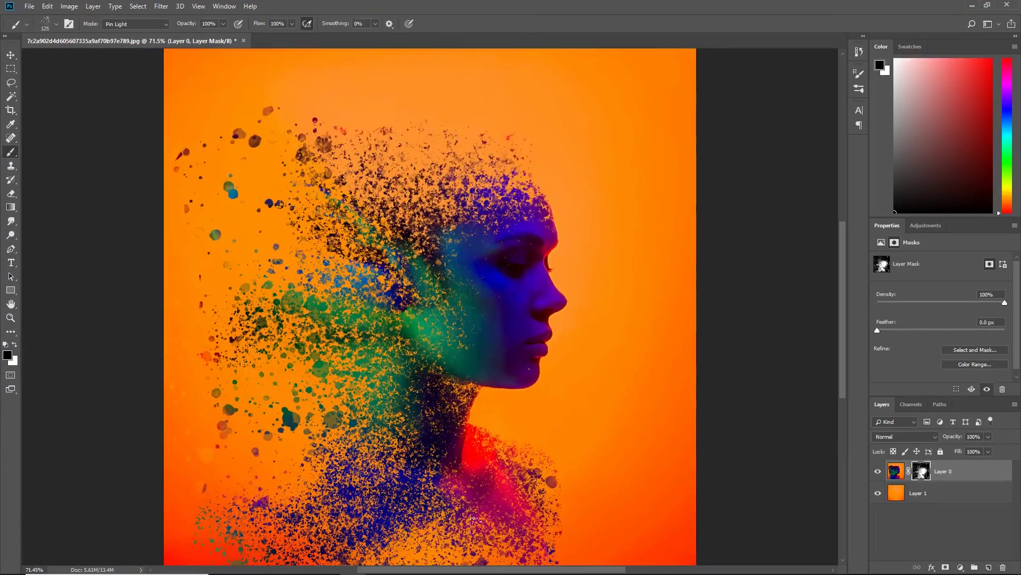
scroll(375, 451, "down", 3)
scroll(425, 396, "up", 5)
scroll(425, 399, "down", 5)
Enlarge the brush to 1000 px and toggle the mask colour between black and white while zooming
key("bracketright")
key("bracketright")
key("bracketright")
key("bracketright")
key("bracketright")
key("bracketright")
key("bracketright")
key("bracketright")
key("bracketright")
key("bracketright")
key("bracketright")
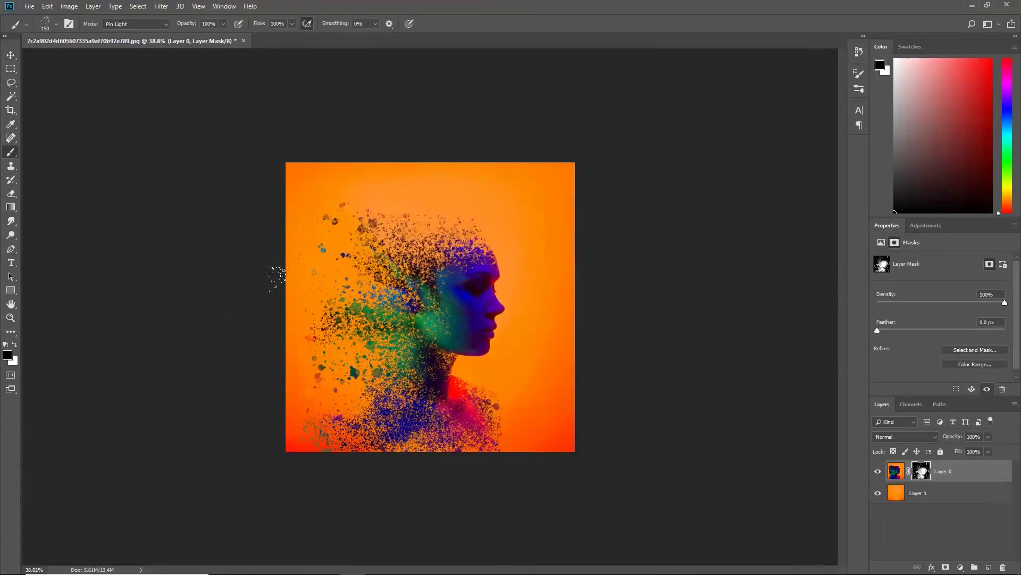
key("x")
scroll(661, 342, "down", 2)
scroll(532, 288, "up", 6)
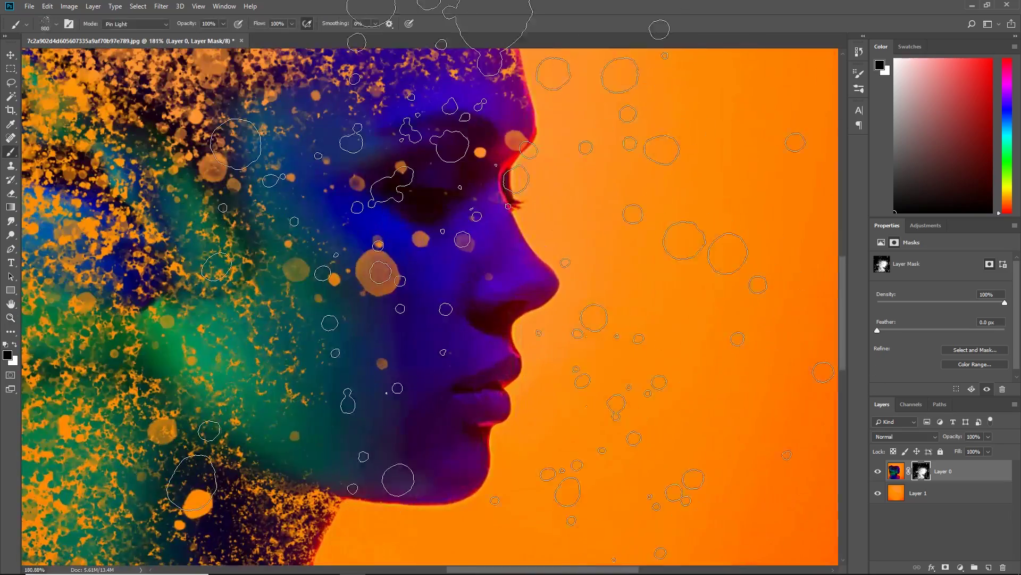
key("z")
key("x")
scroll(551, 167, "down", 6)
scroll(551, 168, "up", 4)
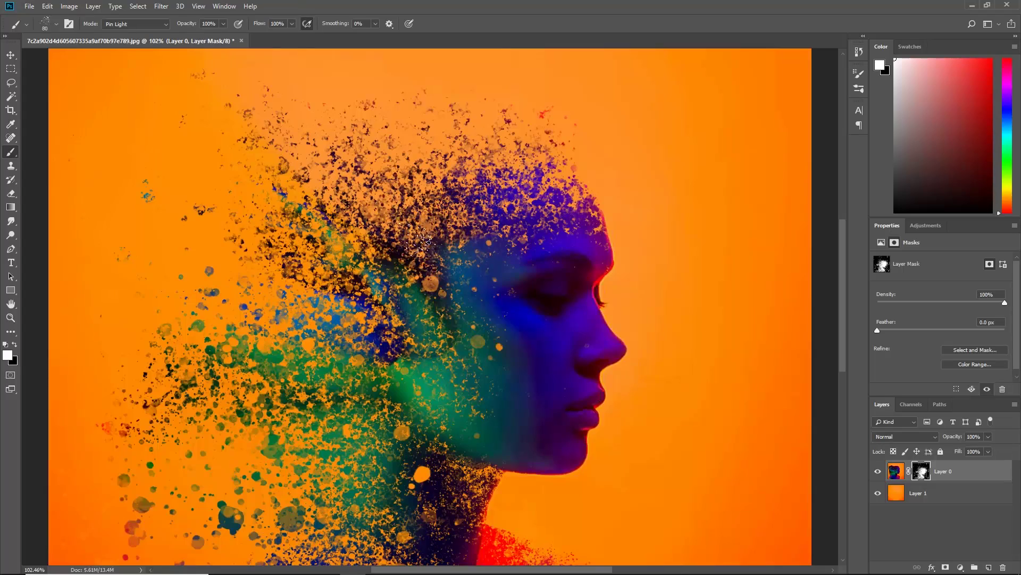
scroll(513, 272, "down", 4)
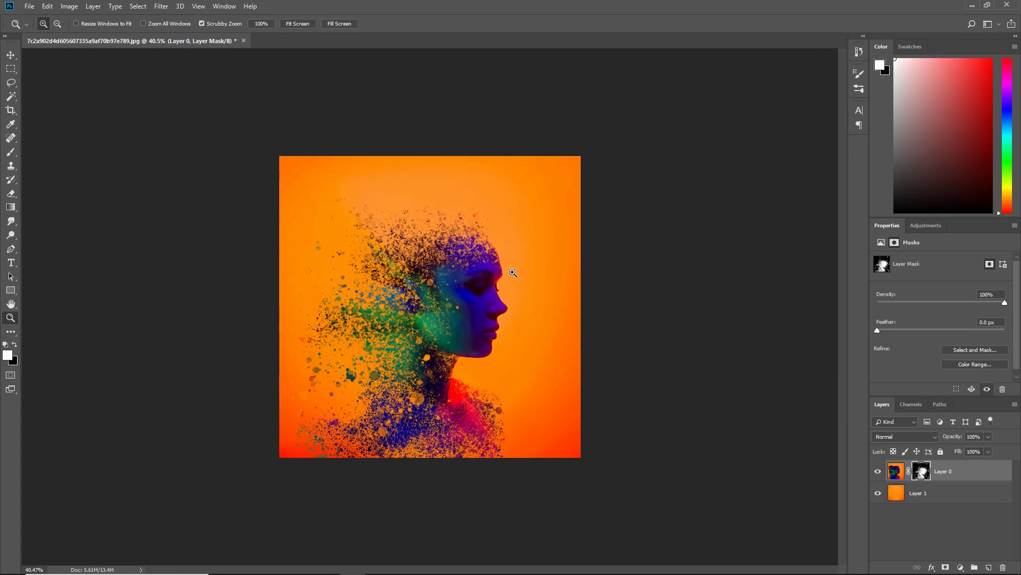